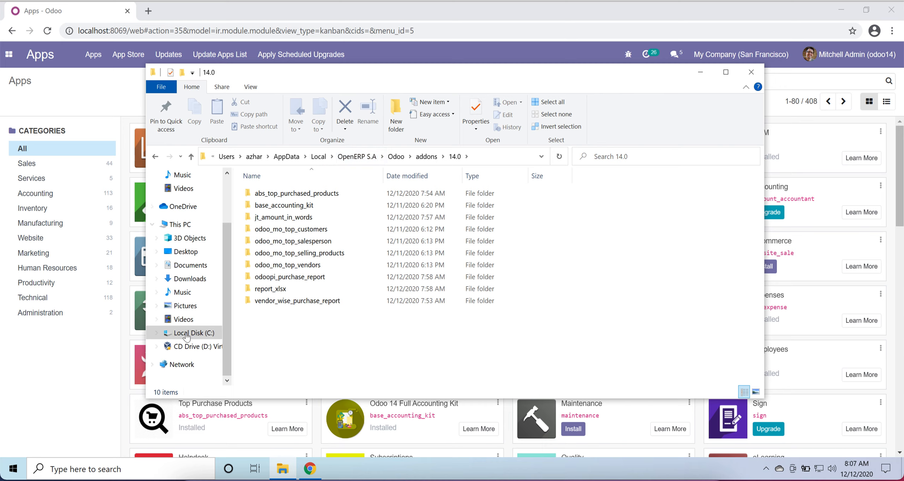
Step: Open the account's profile folder under C:\Users and check the setting that shows hidden items
{"action": "left_click", "coordinate": [187, 337]}
{"action": "left_click", "coordinate": [299, 270]}
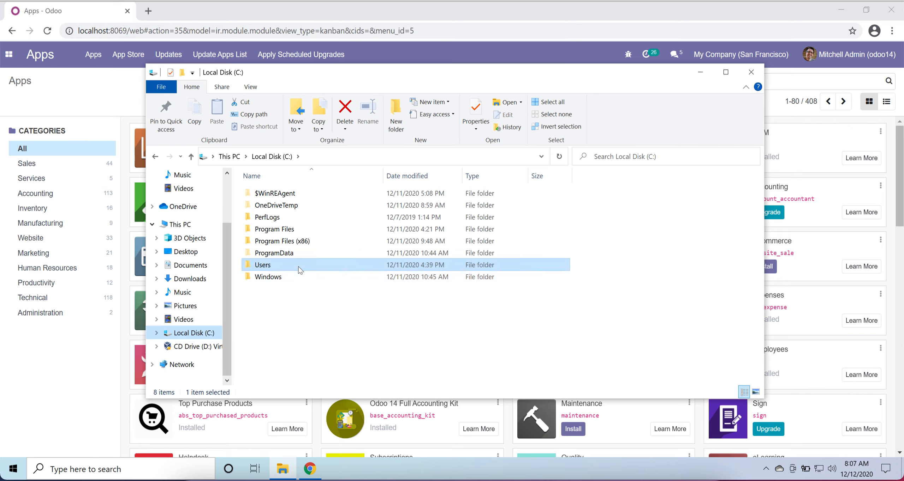
{"action": "double_click", "coordinate": [299, 270]}
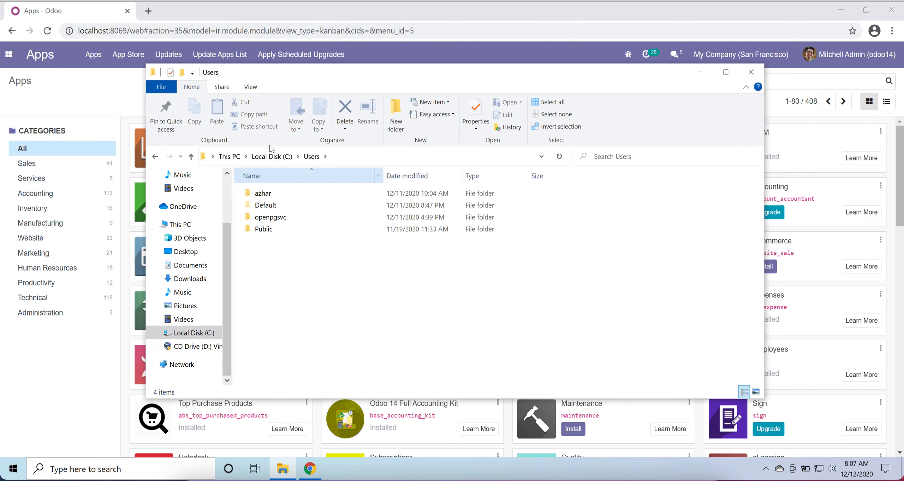
{"action": "left_click", "coordinate": [274, 160]}
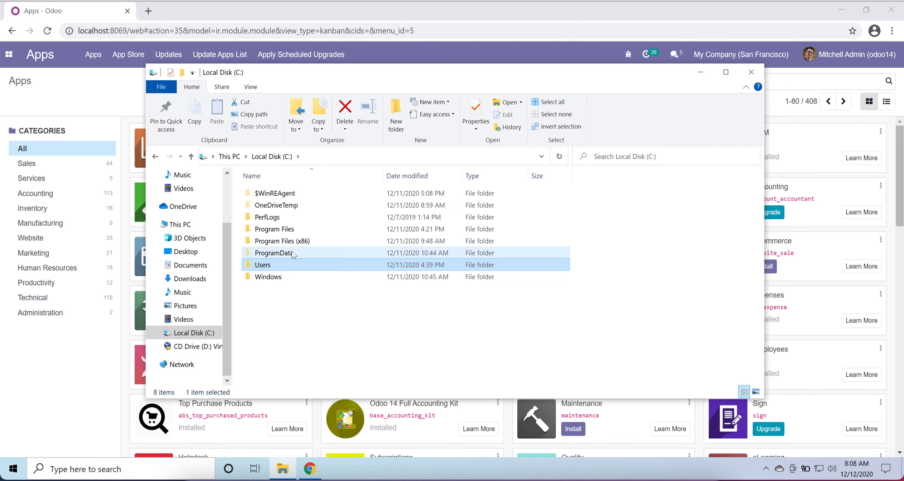
{"action": "double_click", "coordinate": [293, 264]}
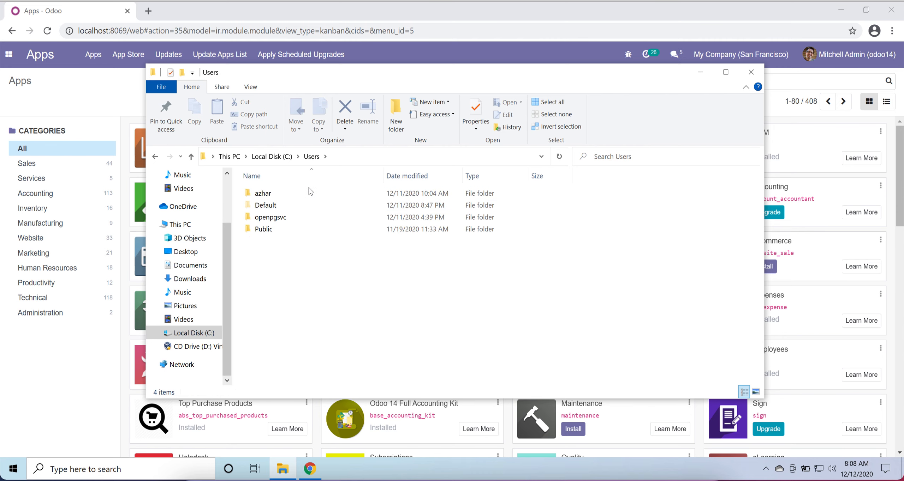
{"action": "double_click", "coordinate": [308, 189]}
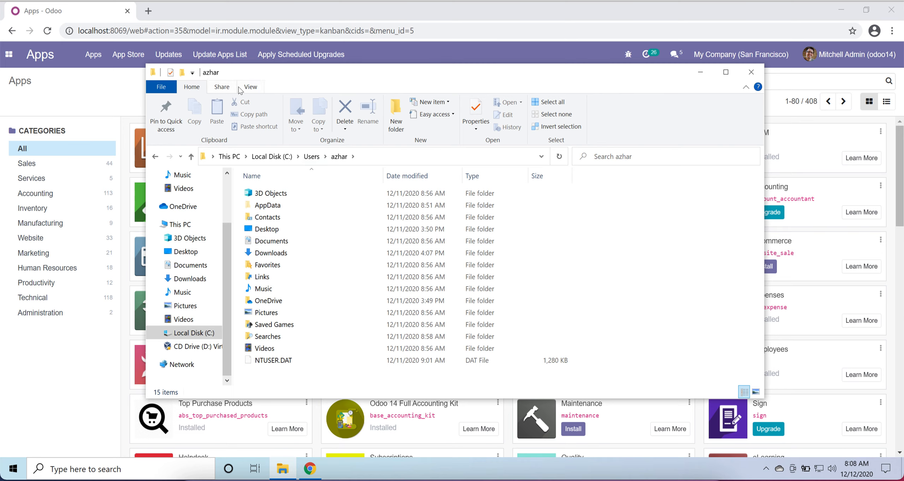
{"action": "left_click", "coordinate": [251, 87]}
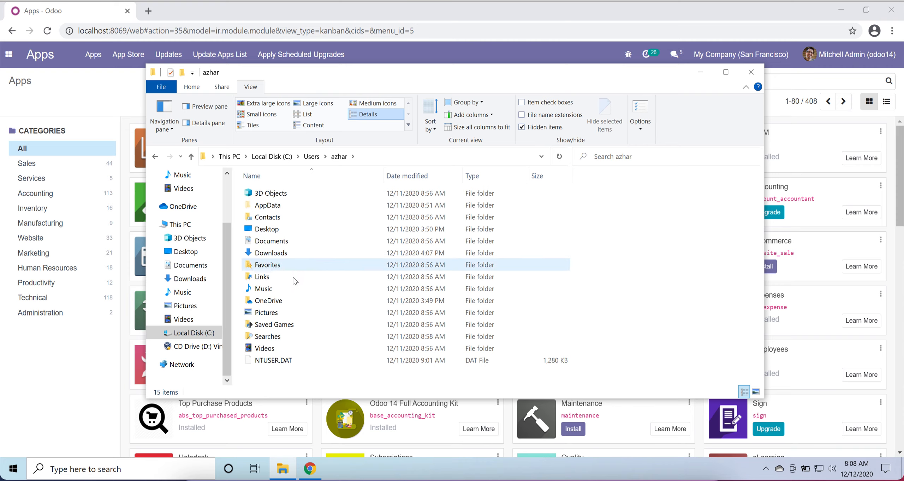
Step: From the profile folder, go to AppData\Local\OpenERP S.A\Odoo\addons\14.0 to view the custom module folders
{"action": "left_click", "coordinate": [300, 208]}
{"action": "double_click", "coordinate": [300, 208]}
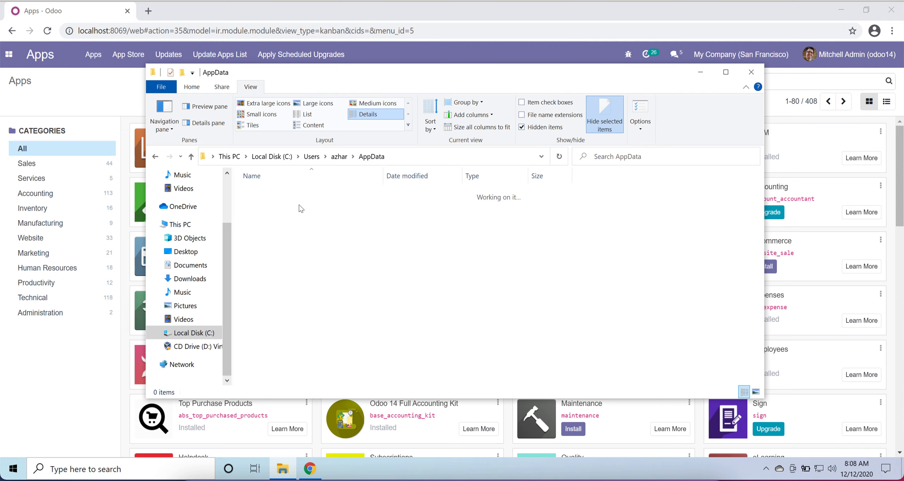
{"action": "double_click", "coordinate": [315, 200]}
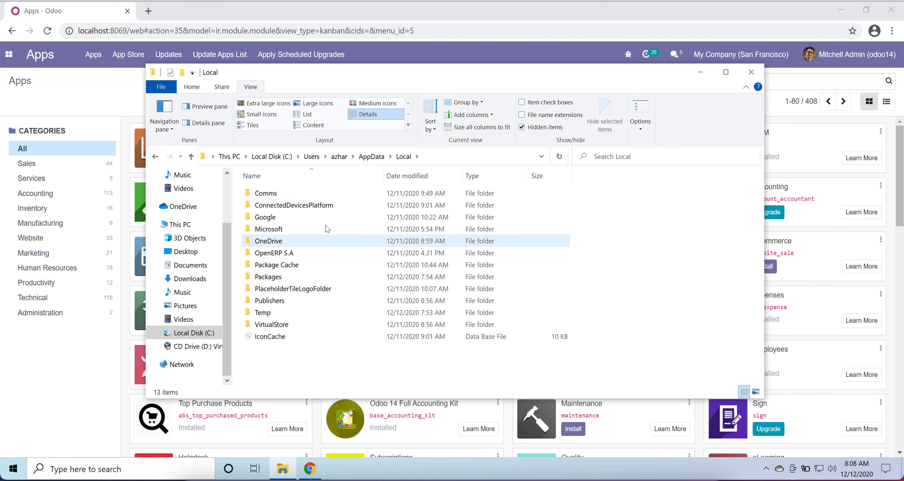
{"action": "left_click", "coordinate": [325, 253]}
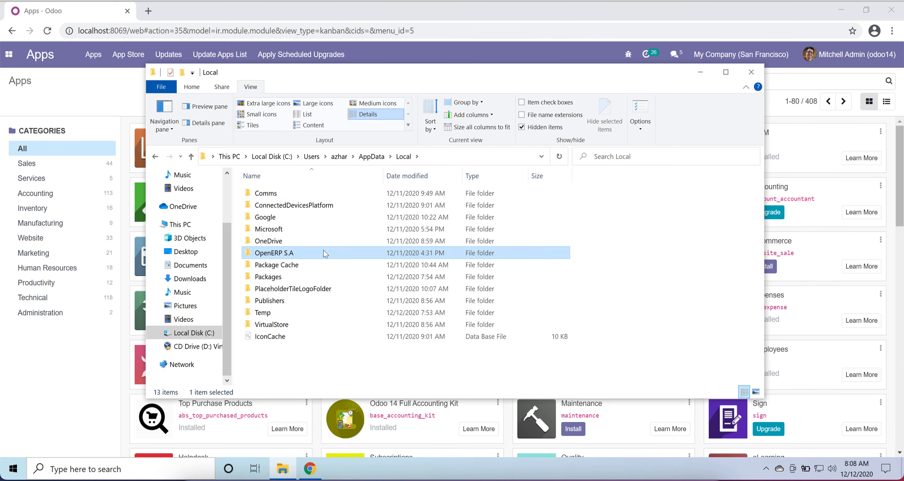
{"action": "double_click", "coordinate": [324, 250]}
{"action": "double_click", "coordinate": [324, 196]}
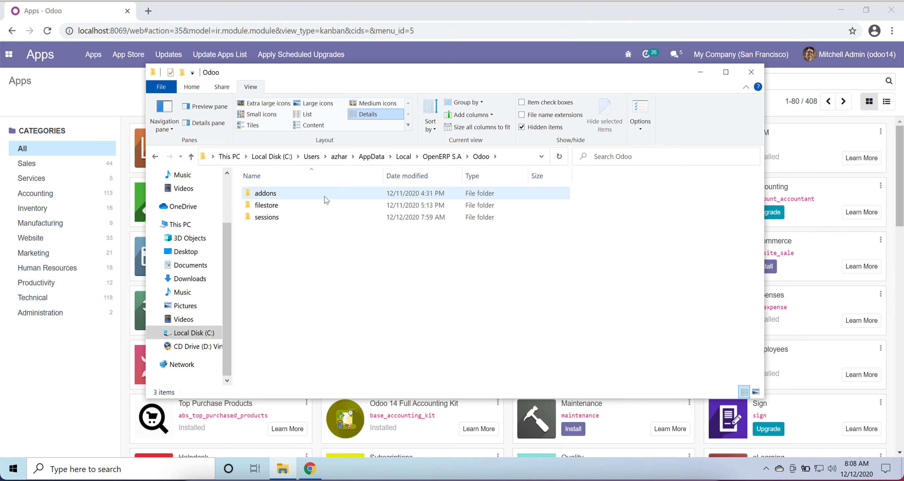
{"action": "double_click", "coordinate": [326, 200]}
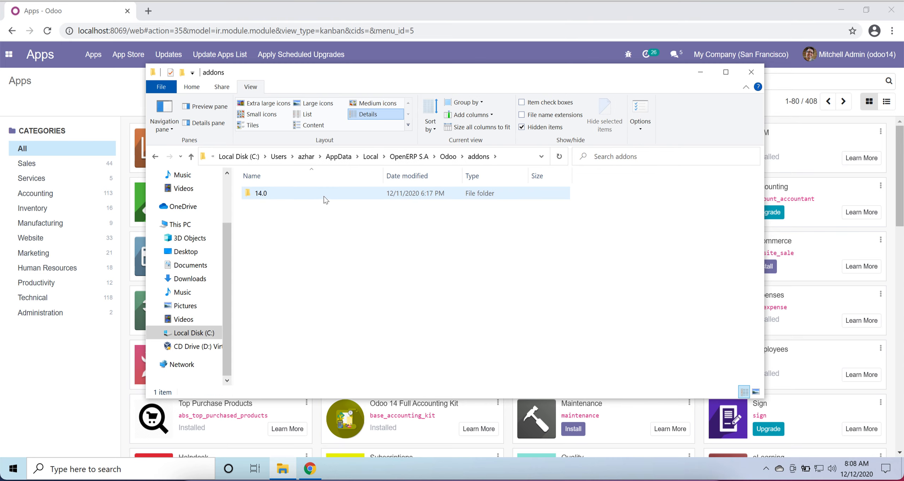
{"action": "double_click", "coordinate": [325, 199]}
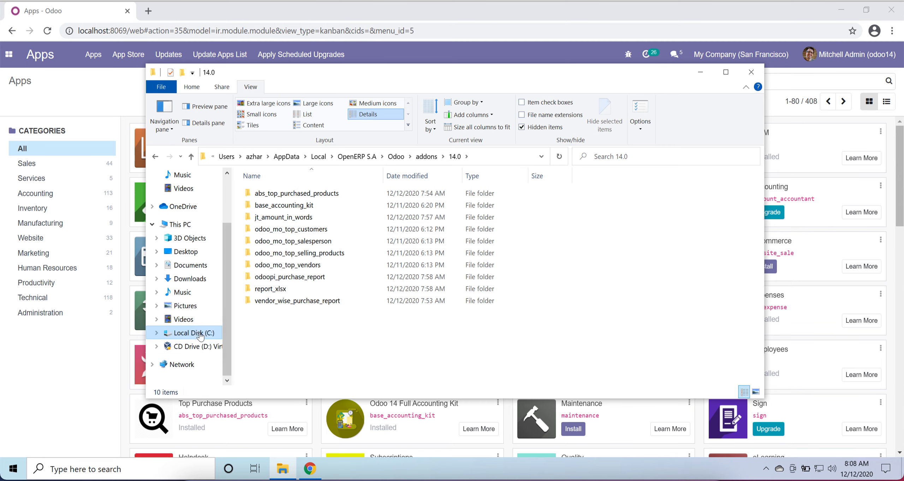
Step: Go to C:\Program Files\Odoo 14.0.20201211\server, look into its addons folder and return to the server folder
{"action": "left_click", "coordinate": [198, 333]}
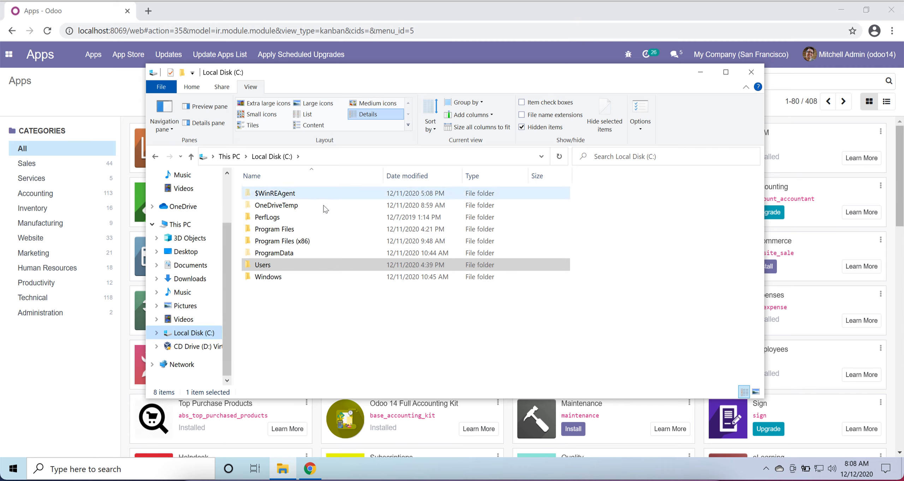
{"action": "double_click", "coordinate": [323, 226]}
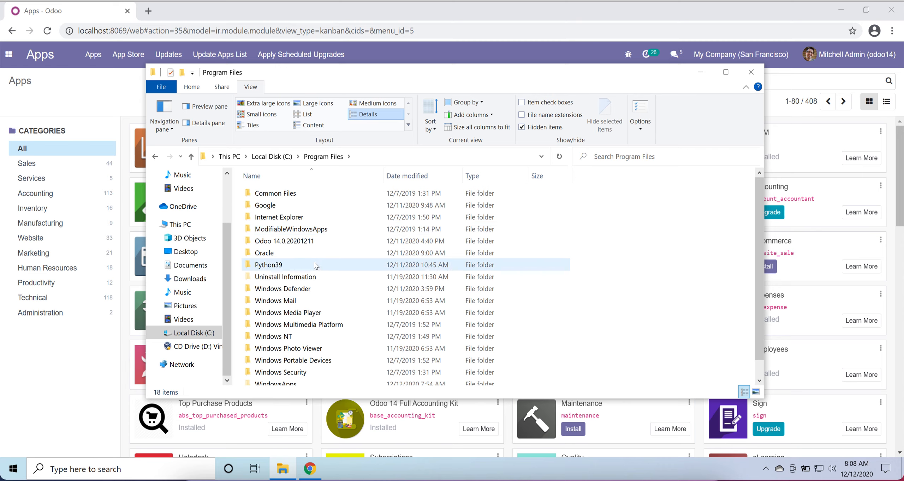
{"action": "double_click", "coordinate": [278, 242]}
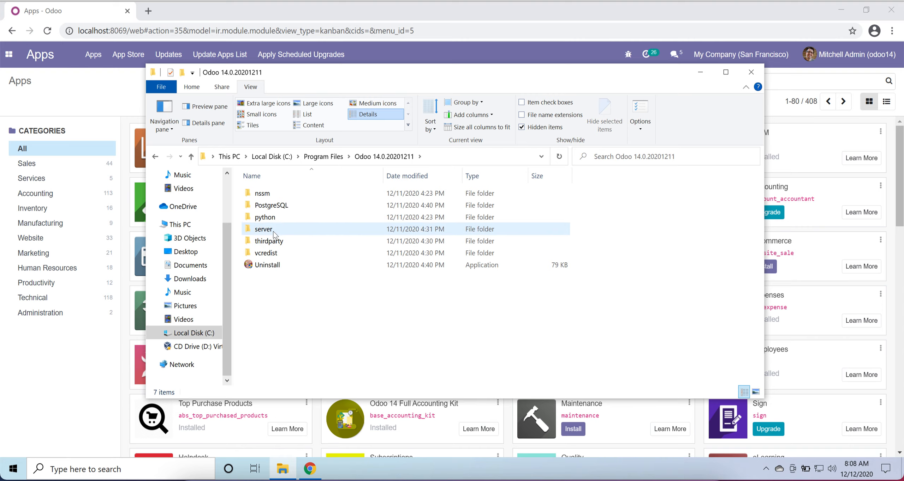
{"action": "double_click", "coordinate": [331, 229]}
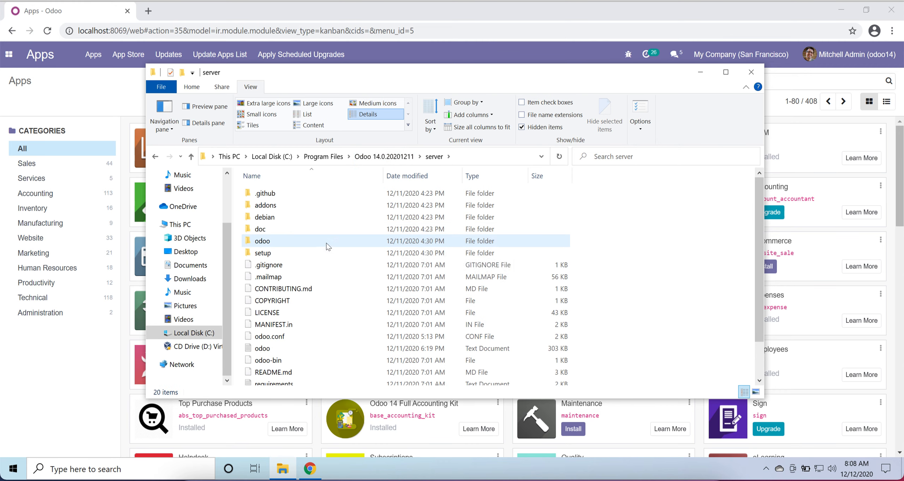
{"action": "left_click", "coordinate": [326, 243]}
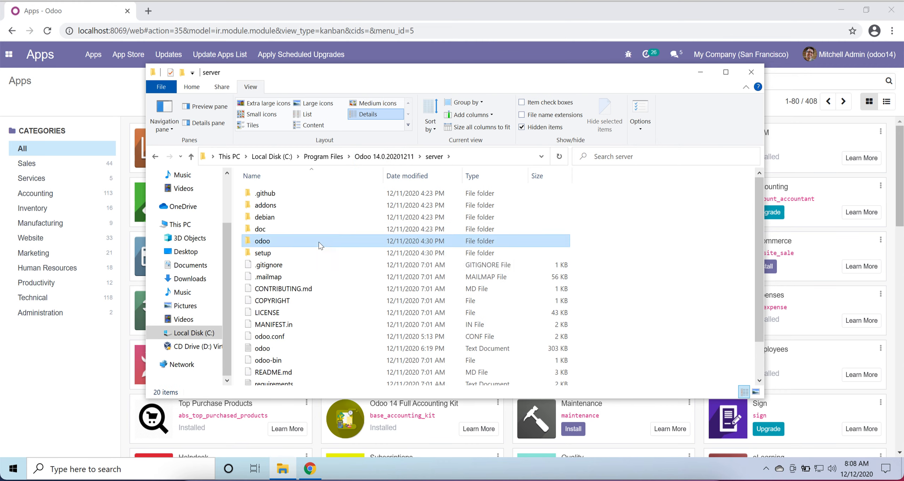
{"action": "double_click", "coordinate": [272, 209]}
{"action": "left_click", "coordinate": [434, 157]}
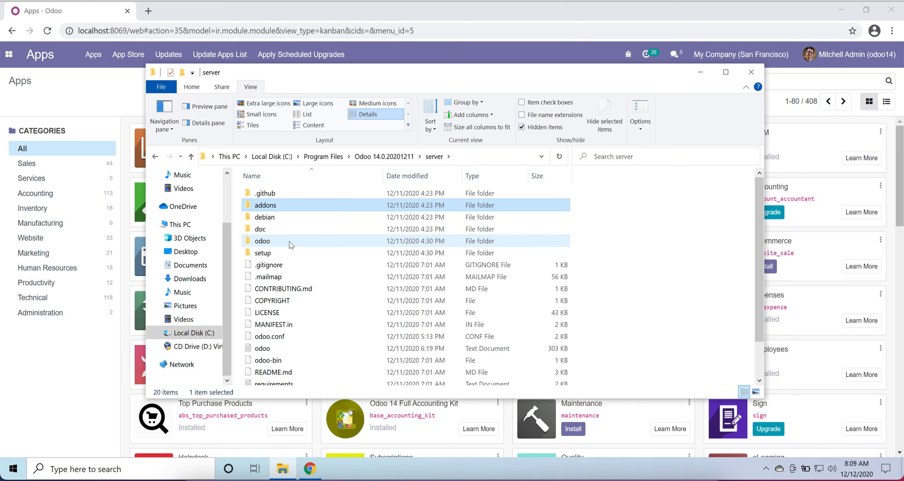
Step: Open odoo\addons inside the server folder, look through its module folders and close the file window
{"action": "double_click", "coordinate": [289, 242]}
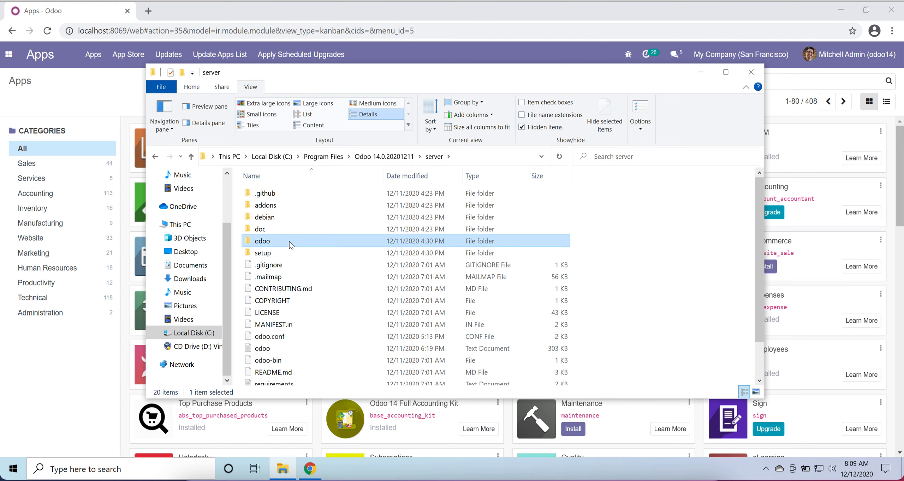
{"action": "double_click", "coordinate": [283, 205]}
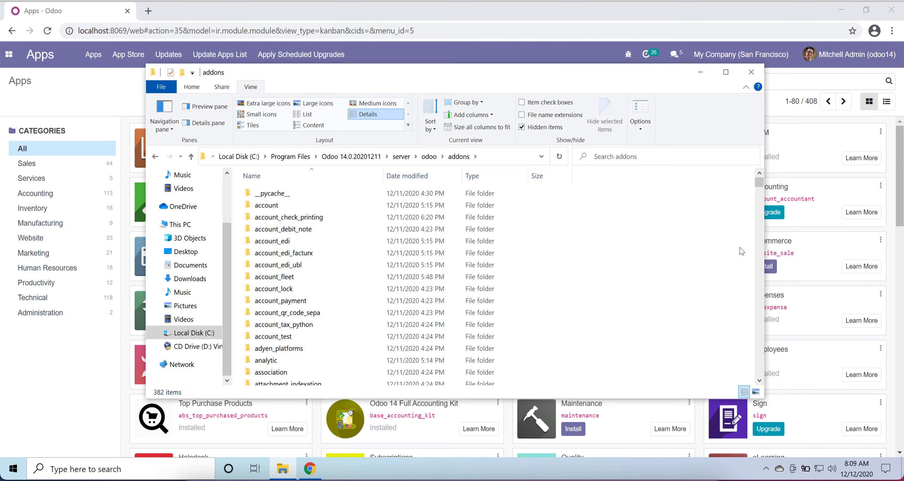
{"action": "scroll", "coordinate": [649, 262], "scroll_direction": "down", "scroll_amount": 20}
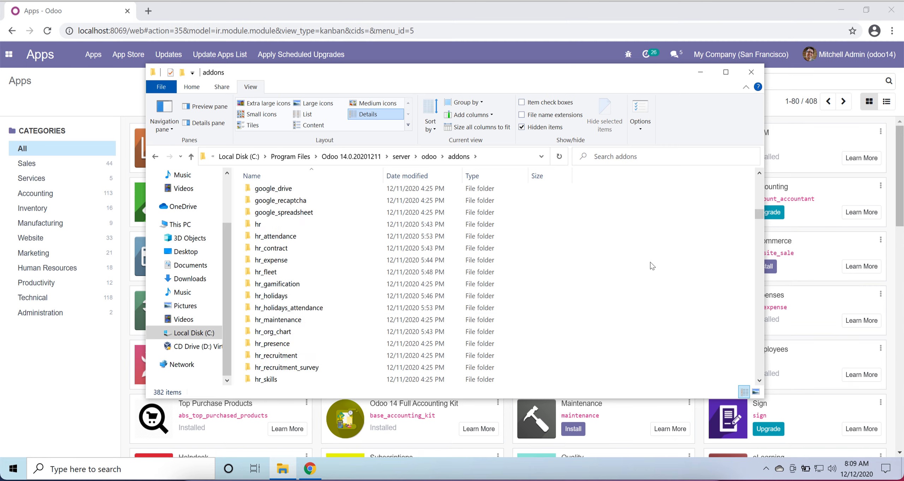
{"action": "scroll", "coordinate": [650, 263], "scroll_direction": "down", "scroll_amount": 20}
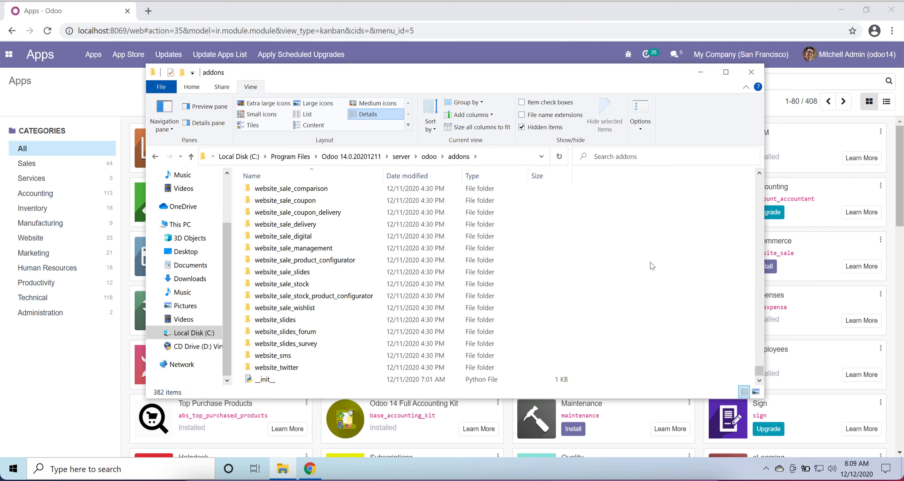
{"action": "scroll", "coordinate": [650, 262], "scroll_direction": "up", "scroll_amount": 20}
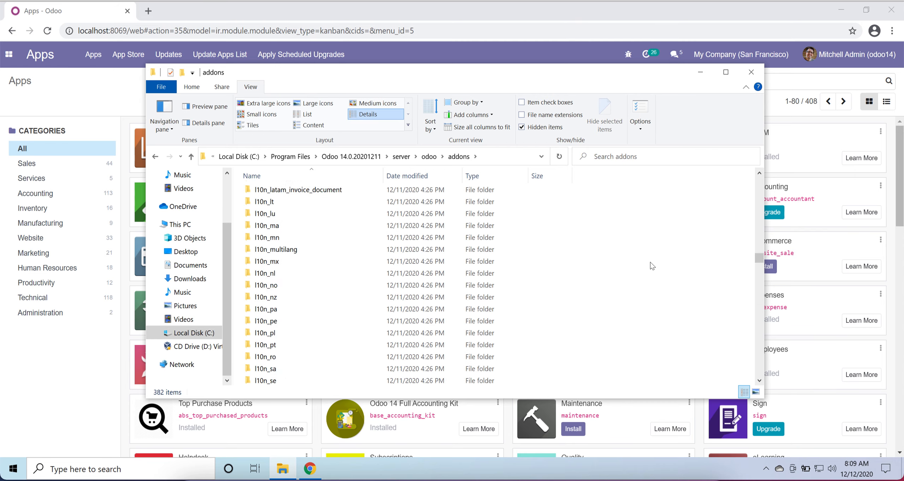
{"action": "scroll", "coordinate": [650, 262], "scroll_direction": "up", "scroll_amount": 20}
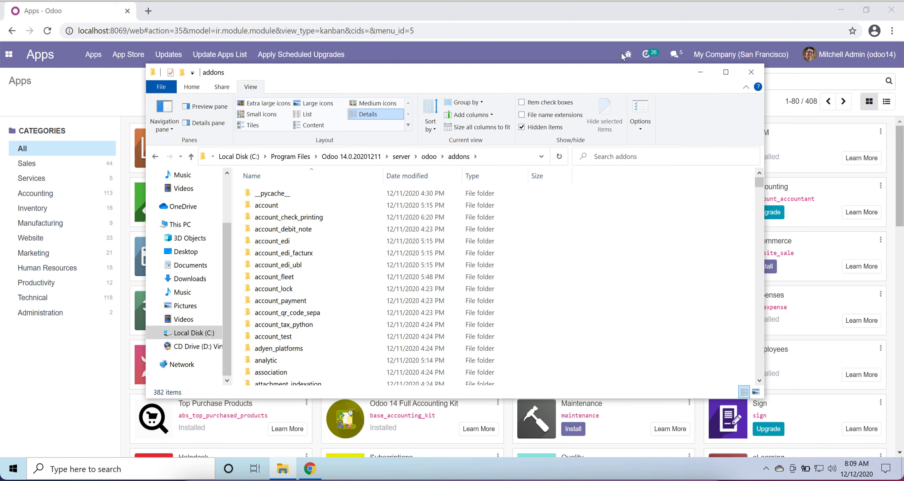
{"action": "left_click", "coordinate": [750, 72]}
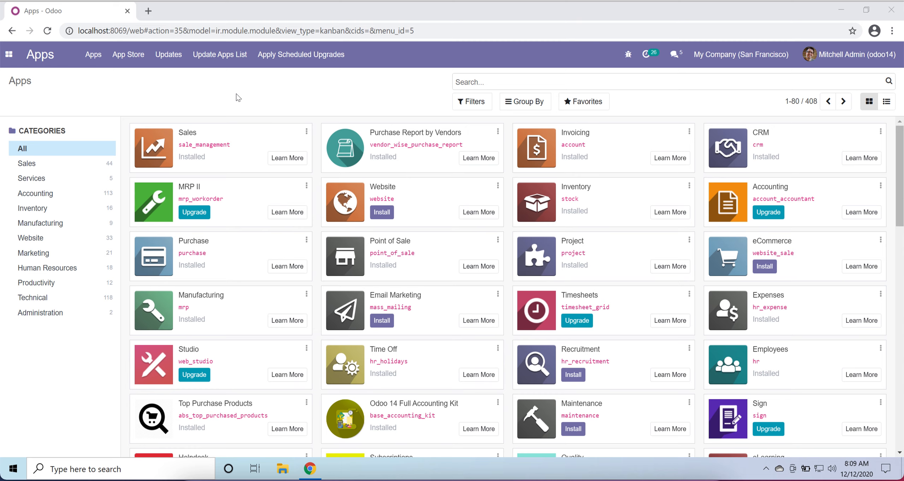
Step: Open Odoo's Settings app and turn off developer mode by leaving the developer tools
{"action": "left_click", "coordinate": [10, 56]}
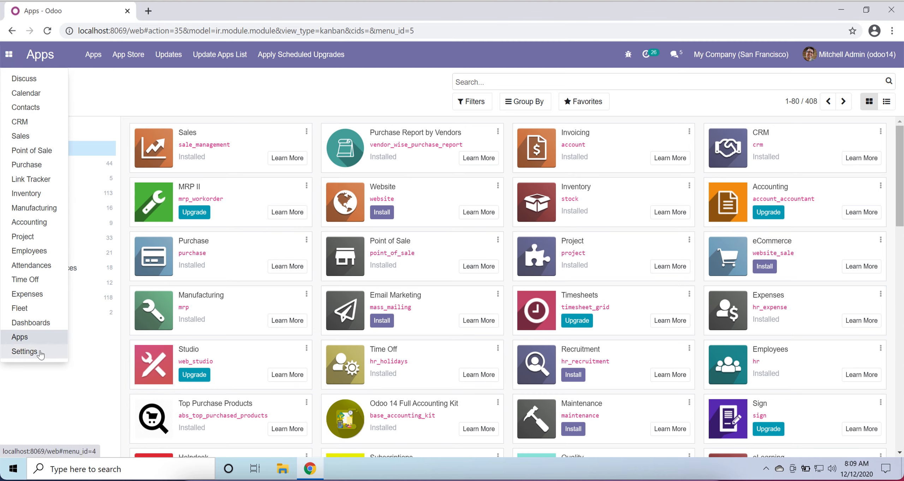
{"action": "left_click", "coordinate": [24, 352]}
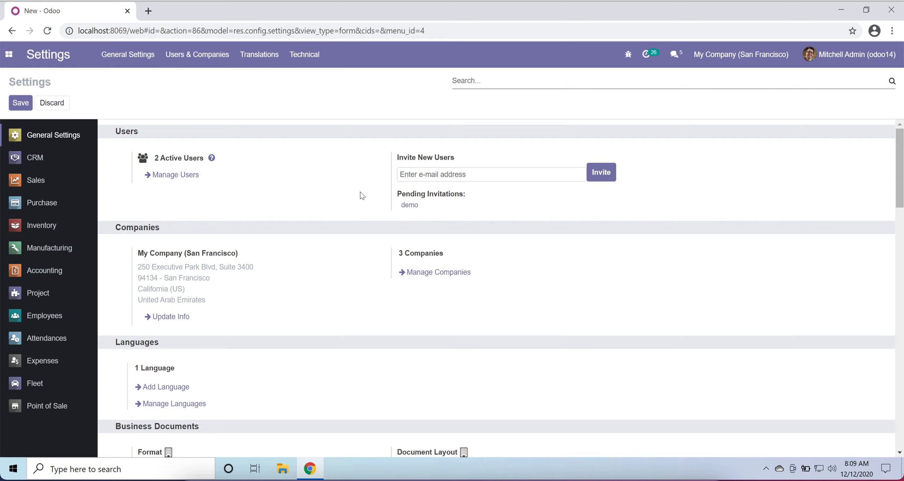
{"action": "scroll", "coordinate": [322, 282], "scroll_direction": "down", "scroll_amount": 15}
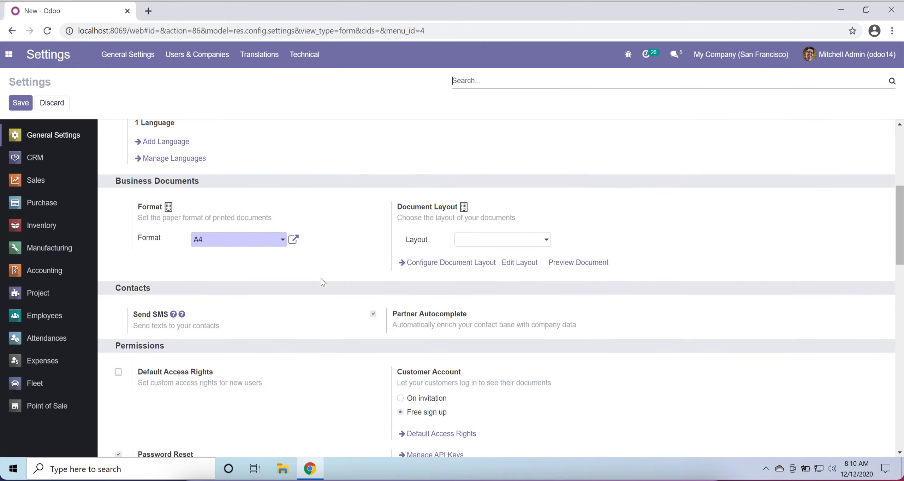
{"action": "scroll", "coordinate": [322, 283], "scroll_direction": "up", "scroll_amount": 15}
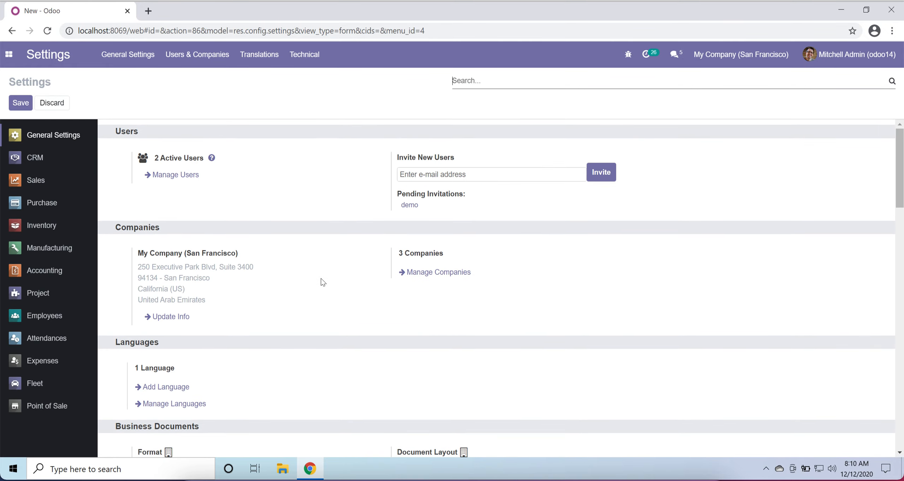
{"action": "left_click", "coordinate": [627, 55]}
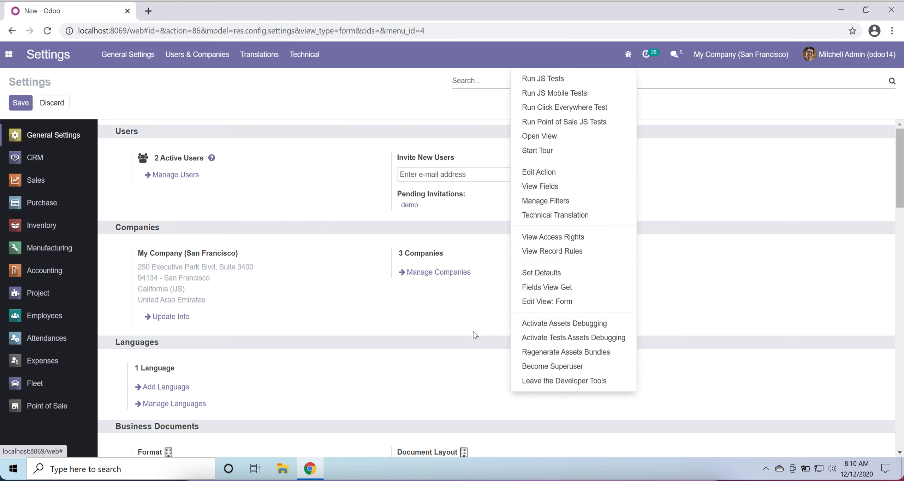
{"action": "left_click", "coordinate": [557, 383]}
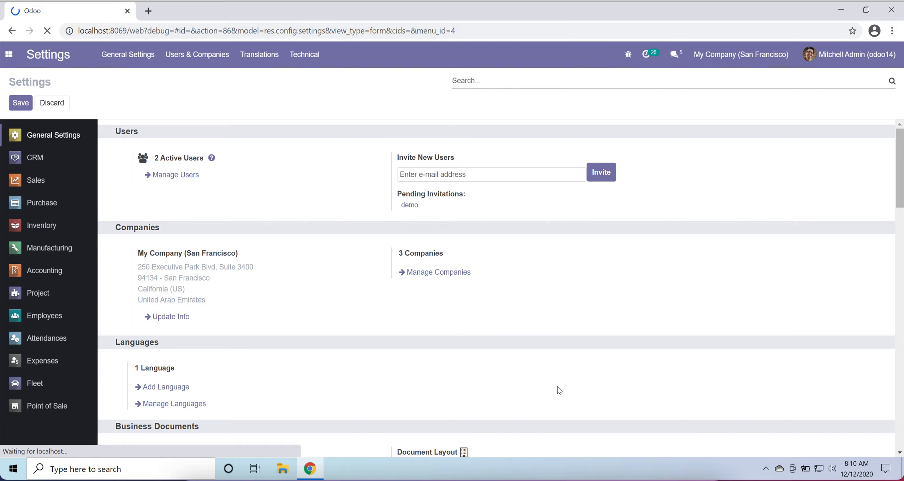
Step: Examine the Developer Tools activation options in General Settings and the entries under Users & Companies
{"action": "scroll", "coordinate": [557, 387], "scroll_direction": "down", "scroll_amount": 5}
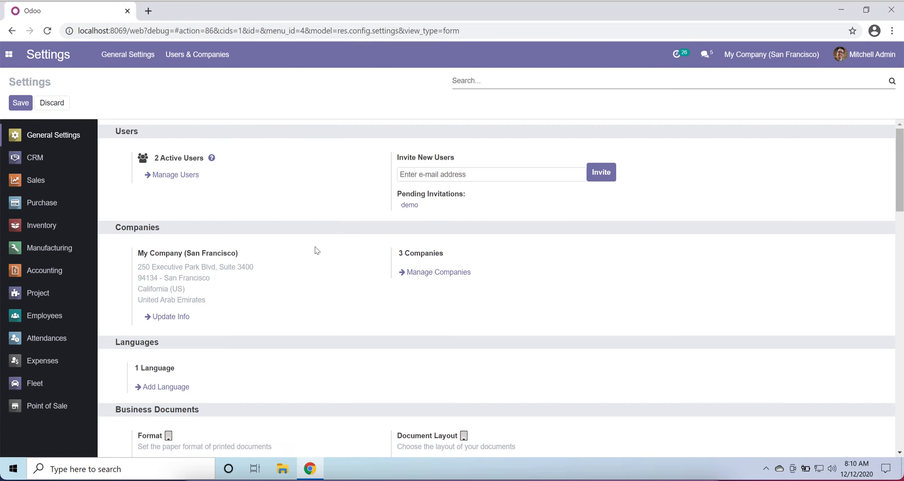
{"action": "scroll", "coordinate": [290, 307], "scroll_direction": "down", "scroll_amount": 20}
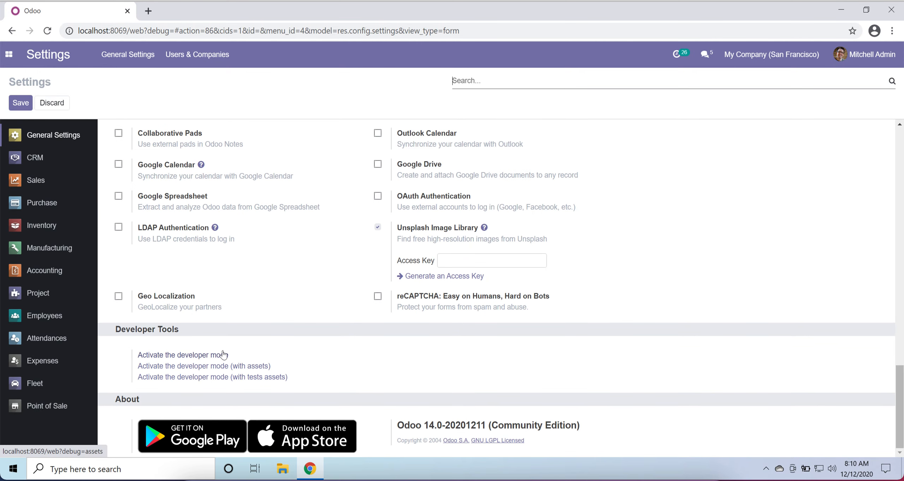
{"action": "scroll", "coordinate": [306, 257], "scroll_direction": "up", "scroll_amount": 20}
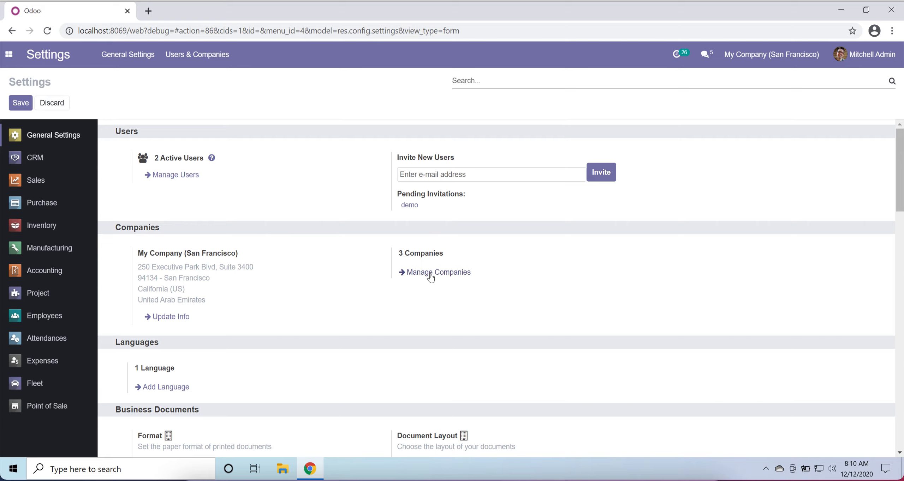
{"action": "left_click", "coordinate": [194, 56]}
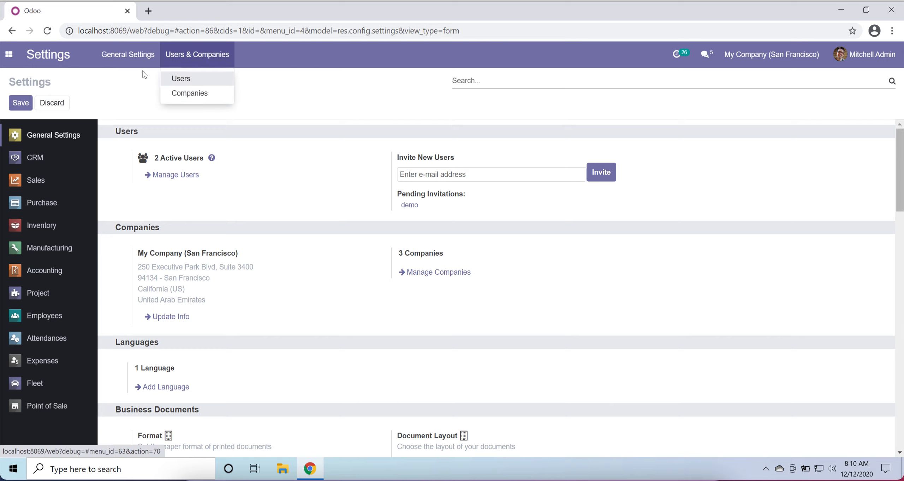
Step: Reload the General Settings page and look through the options in its Sales section
{"action": "left_click", "coordinate": [131, 63]}
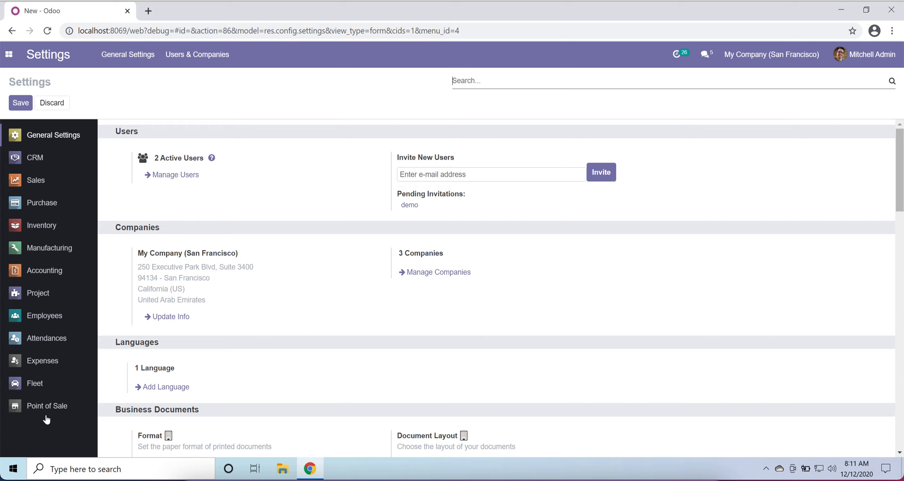
{"action": "left_click", "coordinate": [35, 186]}
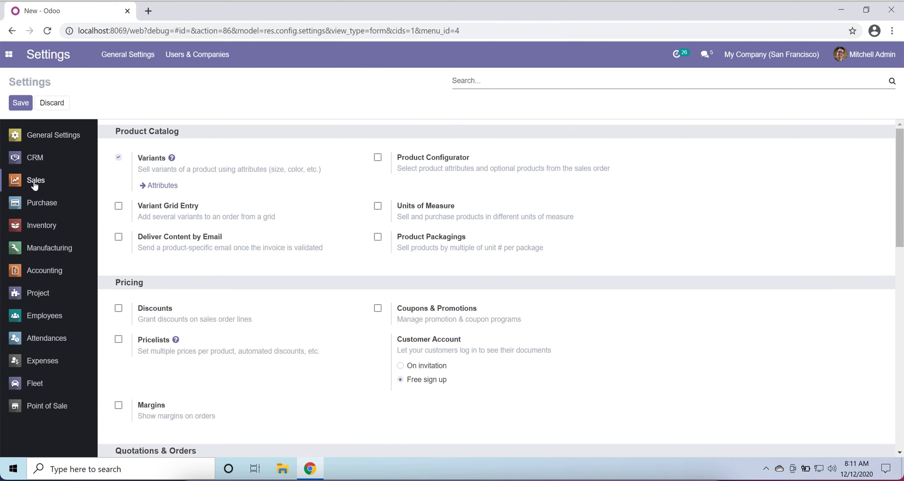
{"action": "scroll", "coordinate": [325, 293], "scroll_direction": "down", "scroll_amount": 10}
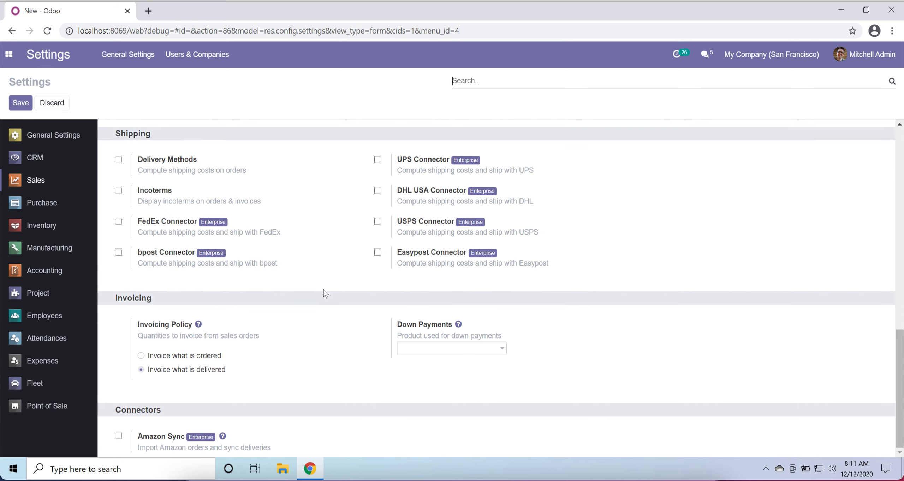
{"action": "scroll", "coordinate": [325, 293], "scroll_direction": "up", "scroll_amount": 10}
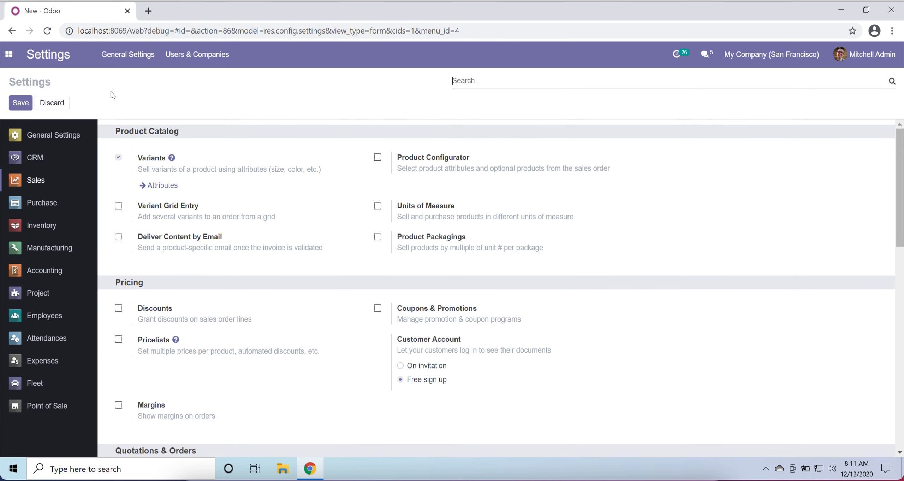
Step: Open the Sales app and view its configuration settings
{"action": "left_click", "coordinate": [9, 54]}
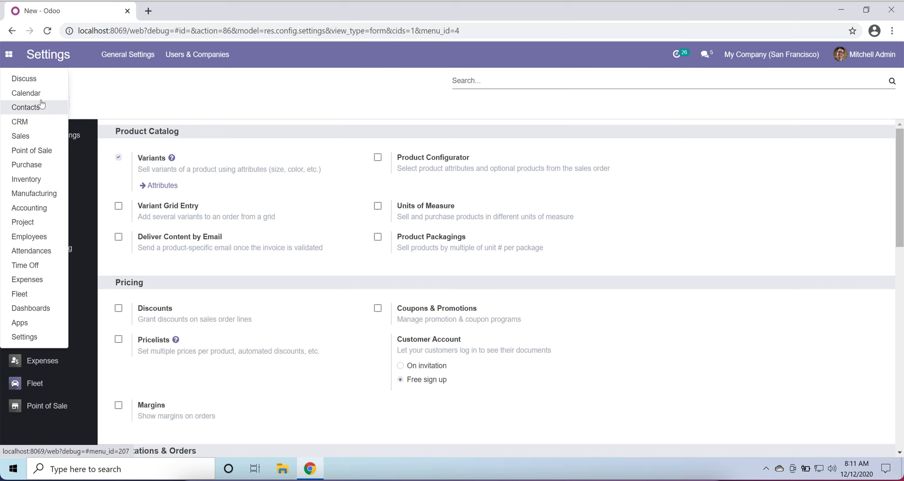
{"action": "left_click", "coordinate": [36, 136]}
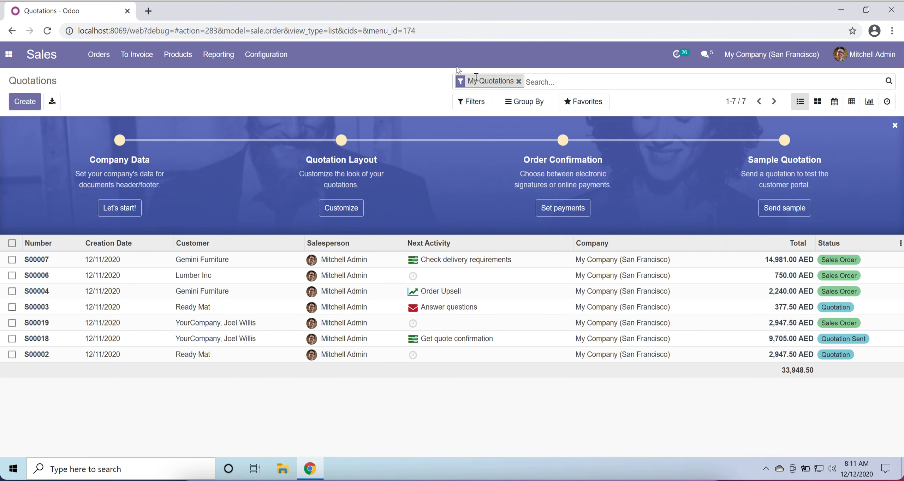
{"action": "left_click", "coordinate": [292, 60]}
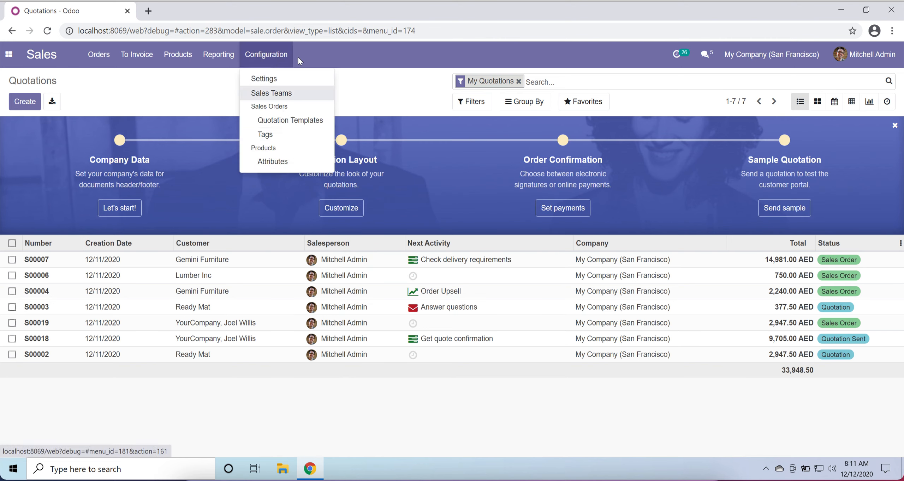
{"action": "left_click", "coordinate": [298, 83]}
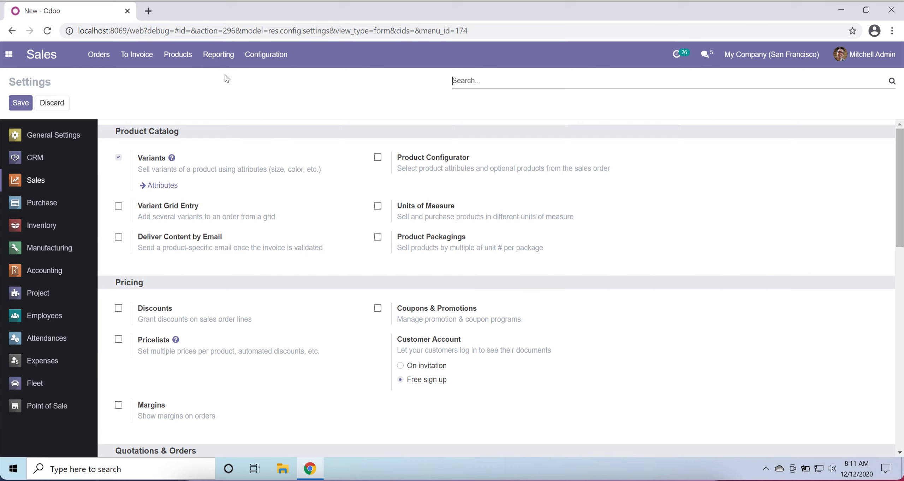
Step: Discard the Sales settings form and return to the Settings app's general settings
{"action": "left_click", "coordinate": [9, 54]}
{"action": "left_click", "coordinate": [25, 338]}
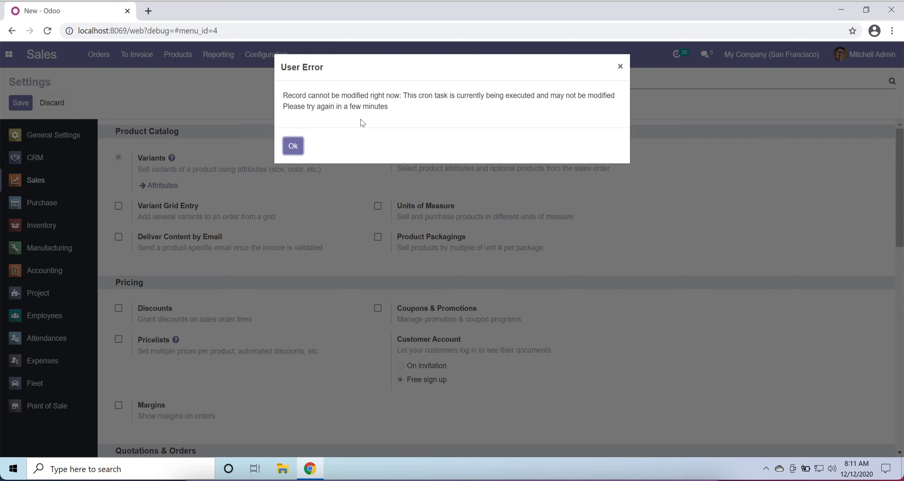
{"action": "left_click", "coordinate": [292, 145]}
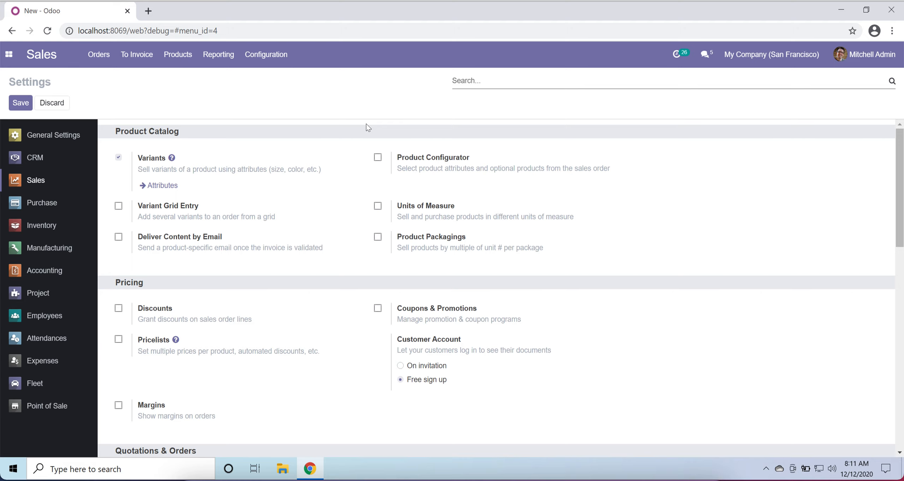
{"action": "left_click", "coordinate": [9, 54]}
{"action": "left_click", "coordinate": [183, 76]}
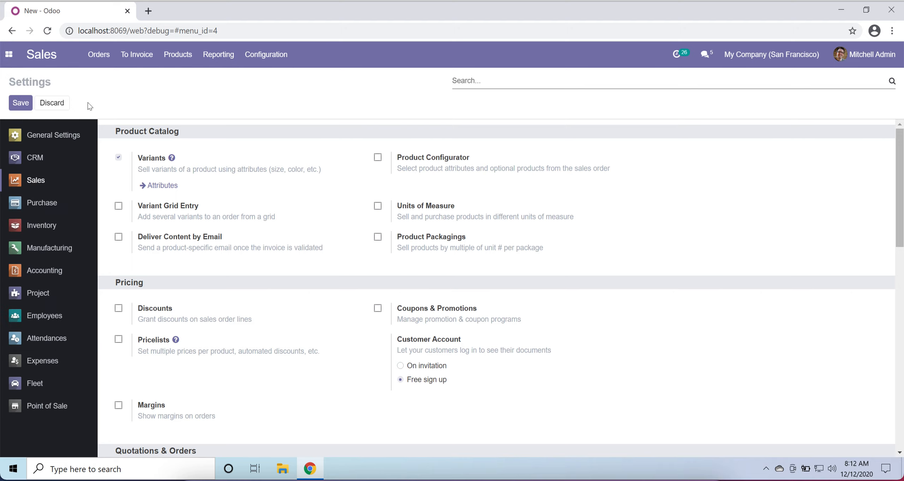
{"action": "left_click", "coordinate": [45, 104]}
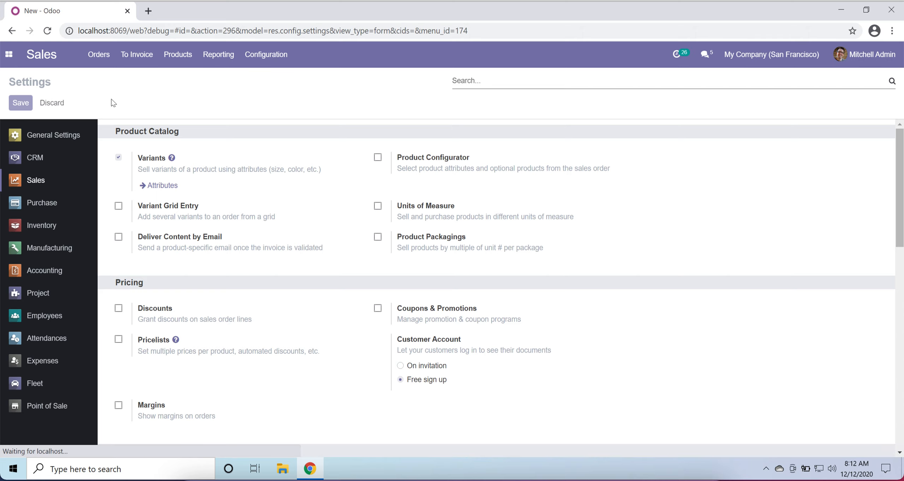
{"action": "left_click", "coordinate": [9, 59]}
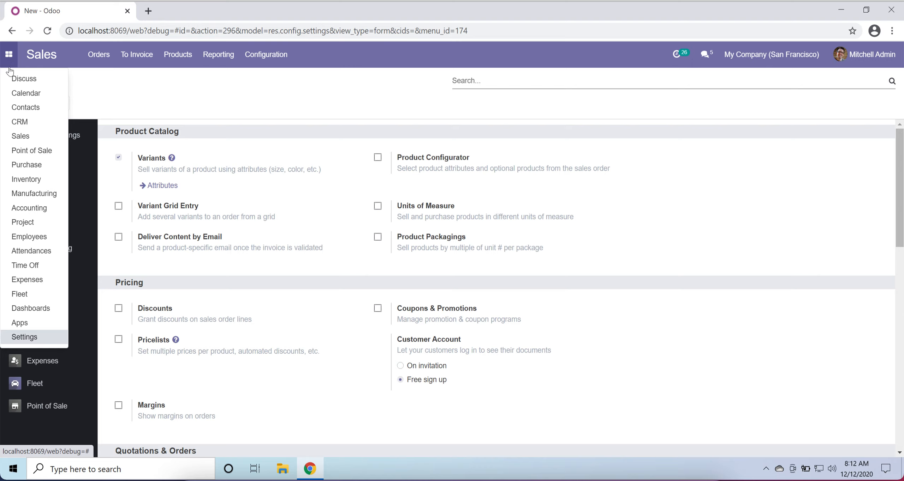
{"action": "left_click", "coordinate": [40, 339]}
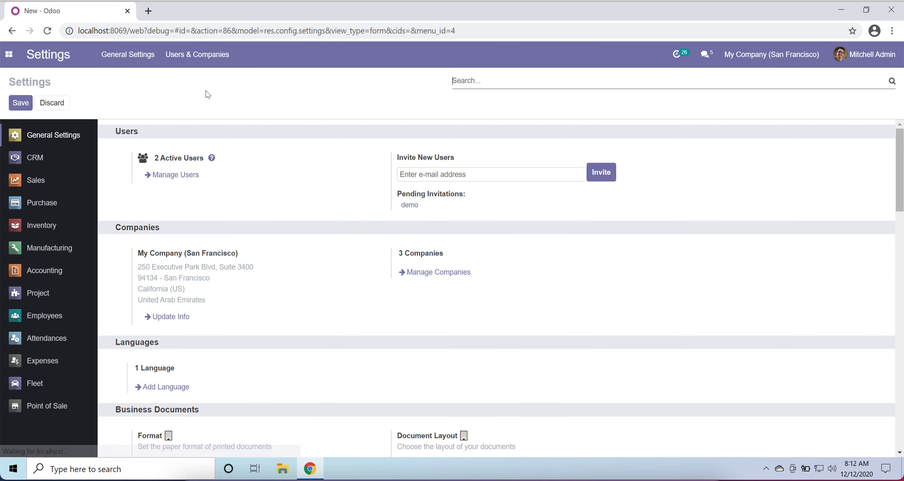
Step: Open the Companies list, view the fields of a blank new company form and discard it
{"action": "left_click", "coordinate": [201, 62]}
{"action": "left_click", "coordinate": [201, 62]}
{"action": "left_click", "coordinate": [196, 60]}
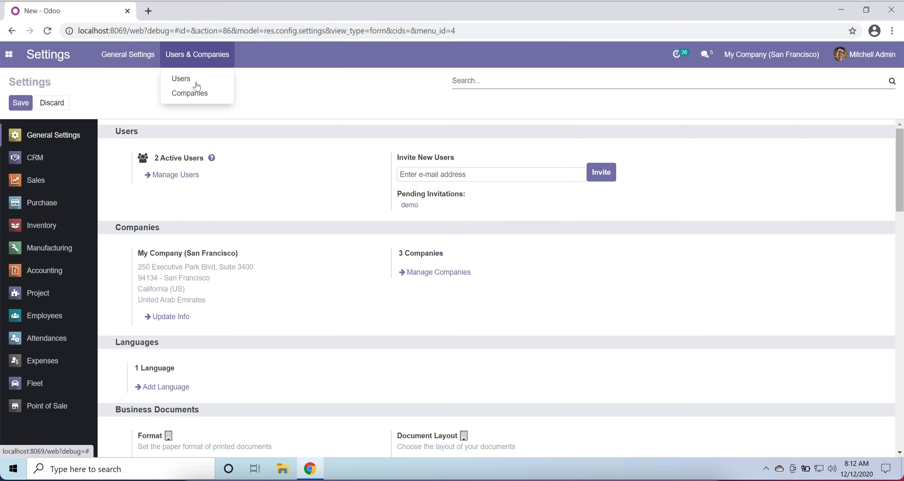
{"action": "left_click", "coordinate": [194, 94]}
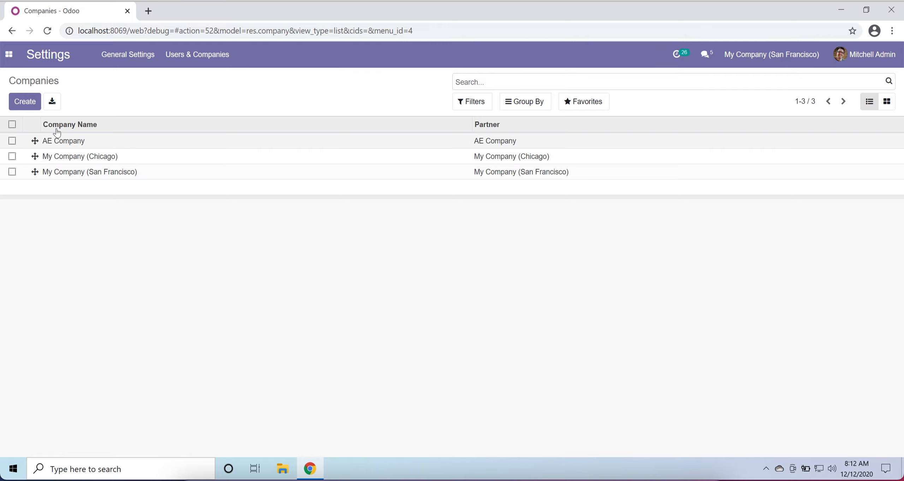
{"action": "left_click", "coordinate": [22, 109]}
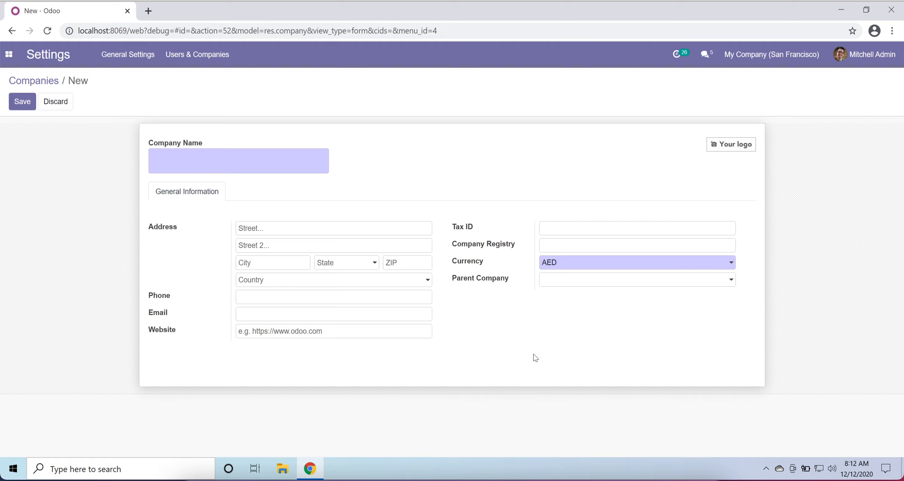
{"action": "left_click", "coordinate": [54, 110]}
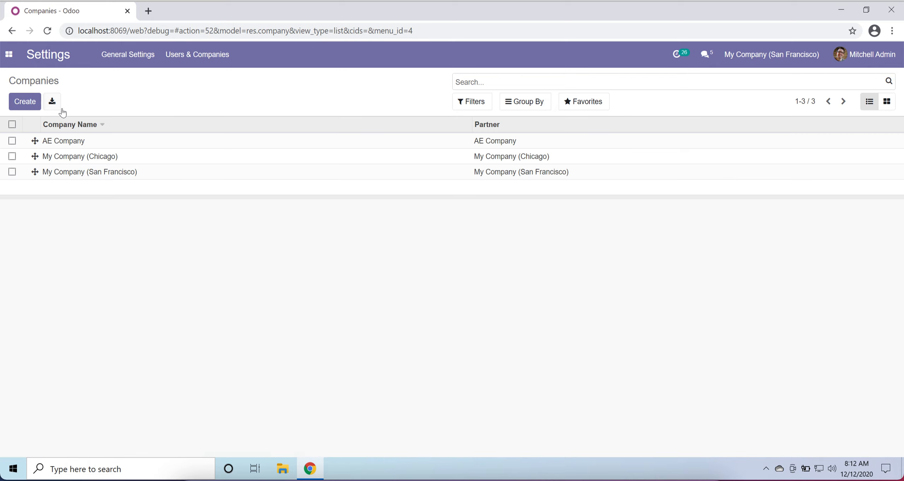
Step: Activate the standard developer mode from the Developer Tools section of General Settings
{"action": "left_click", "coordinate": [9, 54]}
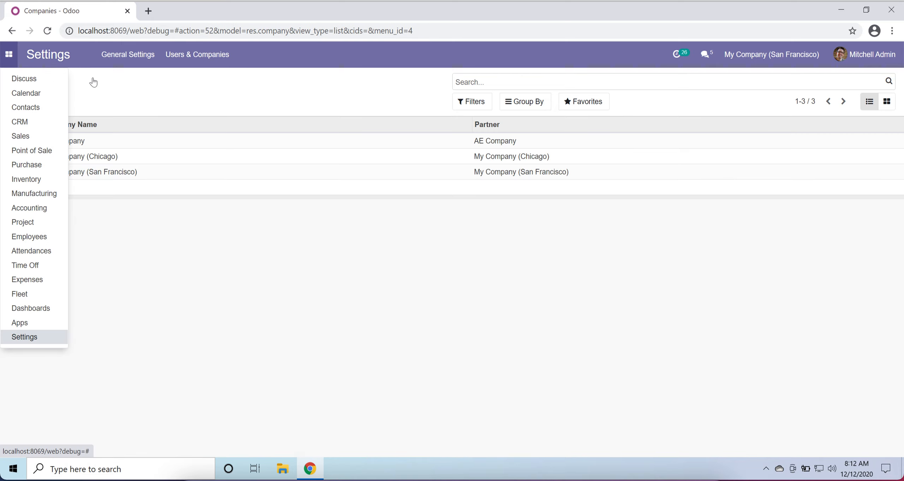
{"action": "left_click", "coordinate": [134, 59]}
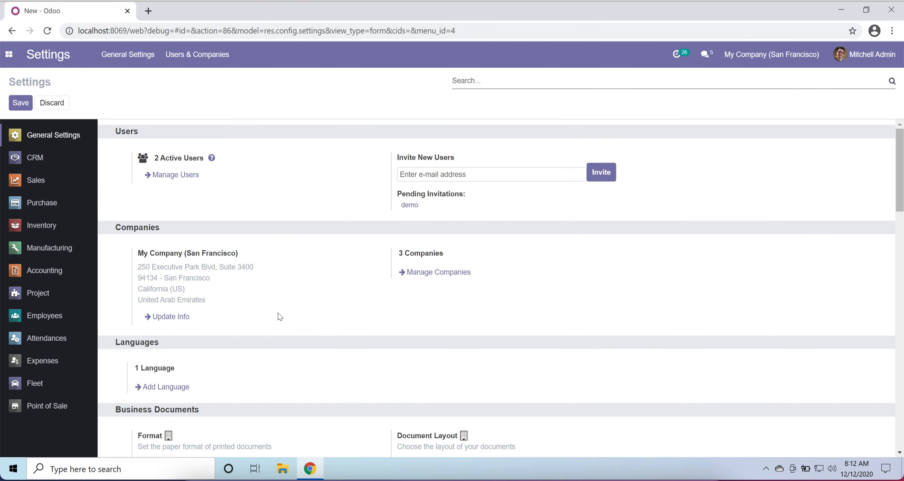
{"action": "scroll", "coordinate": [278, 314], "scroll_direction": "down", "scroll_amount": 1}
{"action": "scroll", "coordinate": [278, 314], "scroll_direction": "down", "scroll_amount": 15}
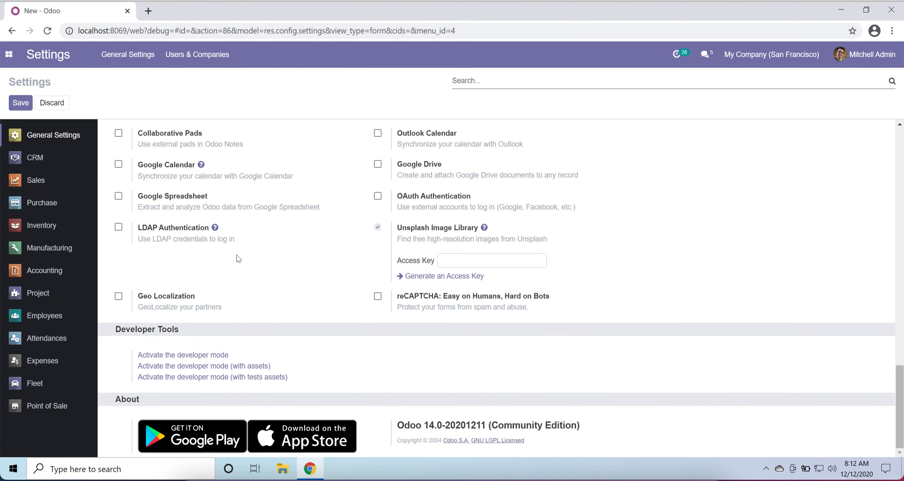
{"action": "left_click", "coordinate": [205, 356]}
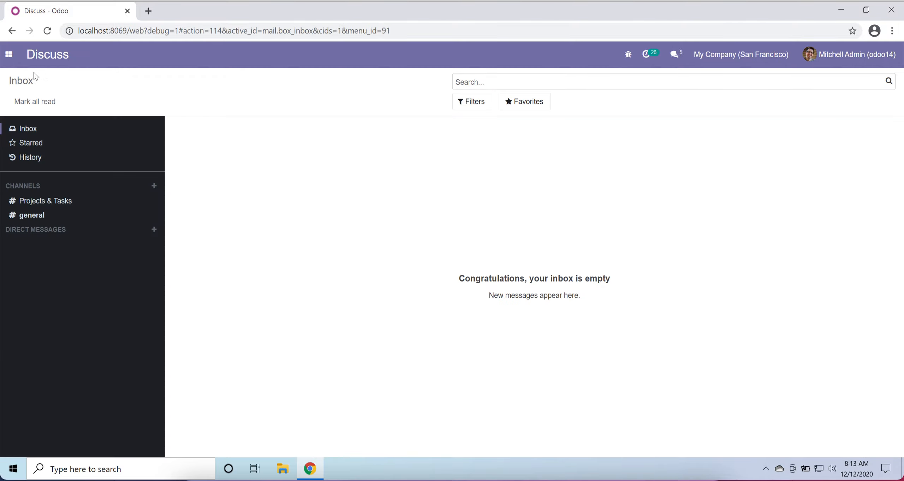
Step: Reopen the Settings app and examine the entries under Translations and Technical
{"action": "left_click", "coordinate": [3, 61]}
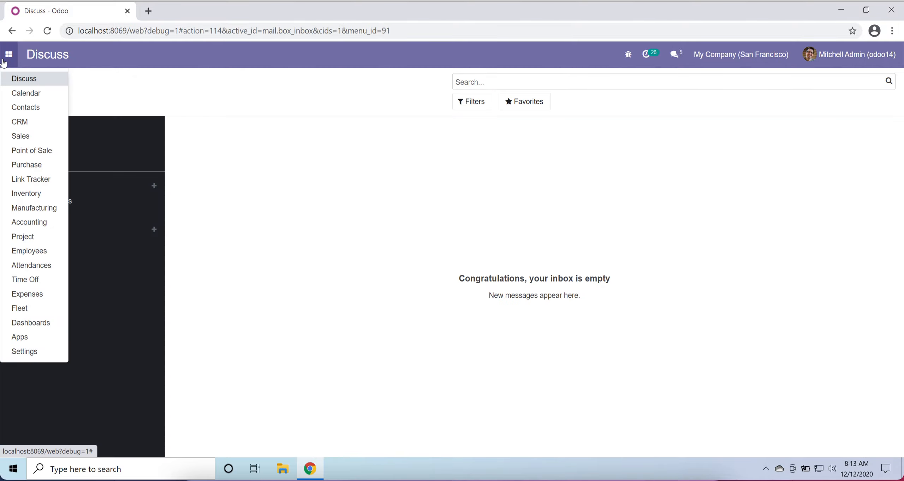
{"action": "left_click", "coordinate": [46, 351]}
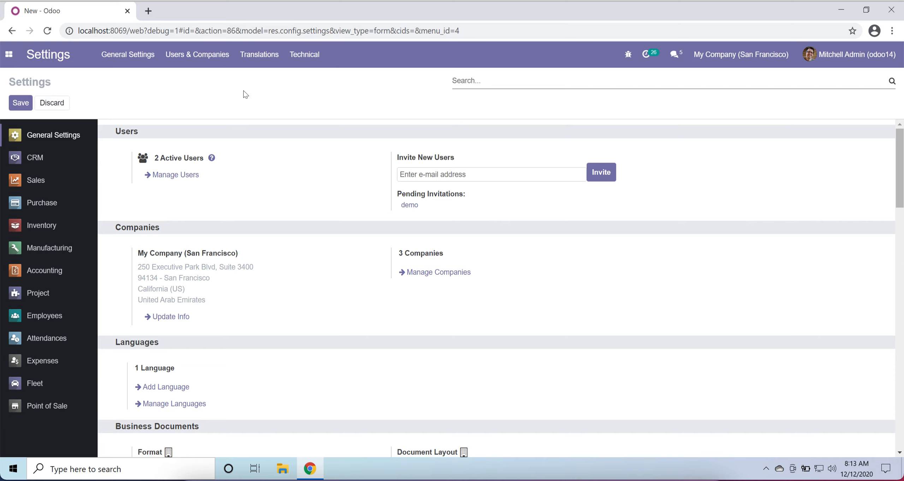
{"action": "left_click", "coordinate": [261, 56]}
{"action": "left_click", "coordinate": [294, 58]}
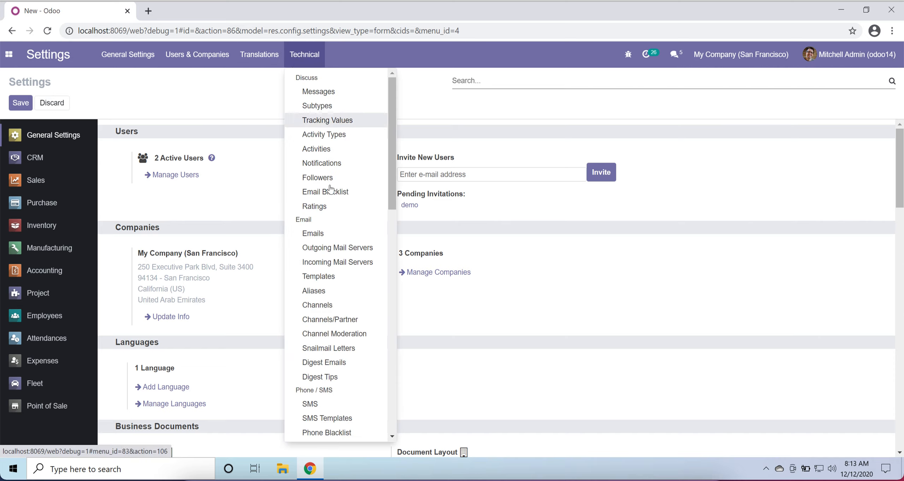
{"action": "mouse_move", "coordinate": [284, 59]}
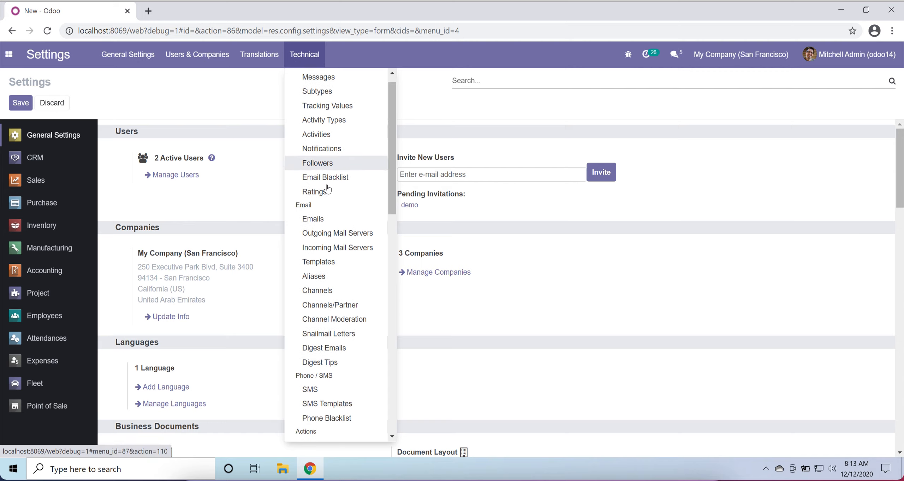
{"action": "scroll", "coordinate": [328, 189], "scroll_direction": "down", "scroll_amount": 10}
{"action": "scroll", "coordinate": [328, 189], "scroll_direction": "up", "scroll_amount": 10}
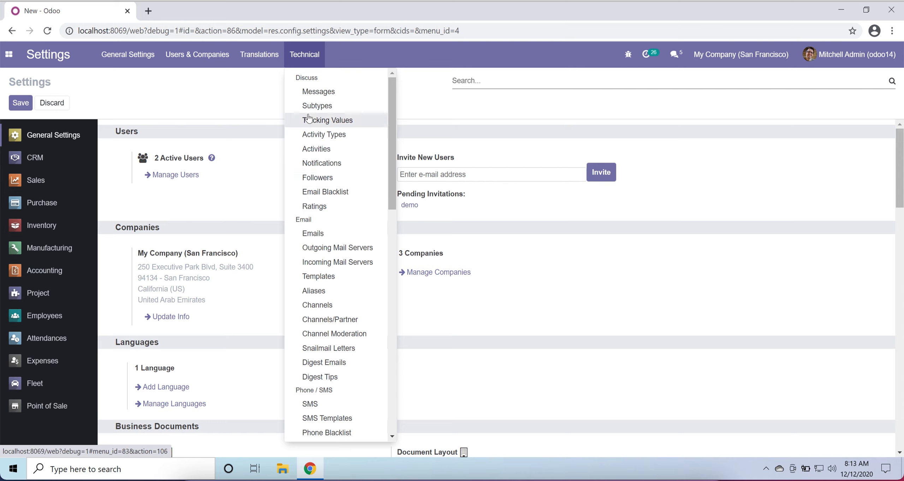
Step: Open the Companies list under Users & Companies and start a new company record
{"action": "mouse_move", "coordinate": [197, 55]}
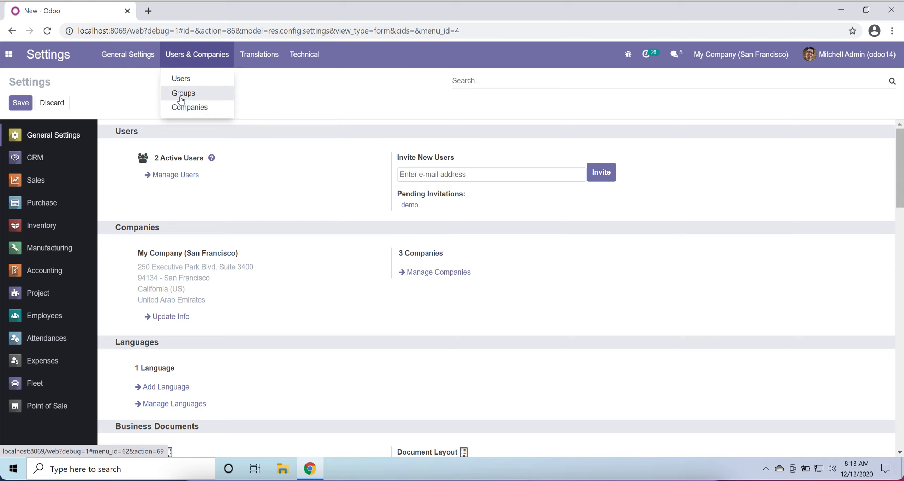
{"action": "left_click", "coordinate": [198, 110]}
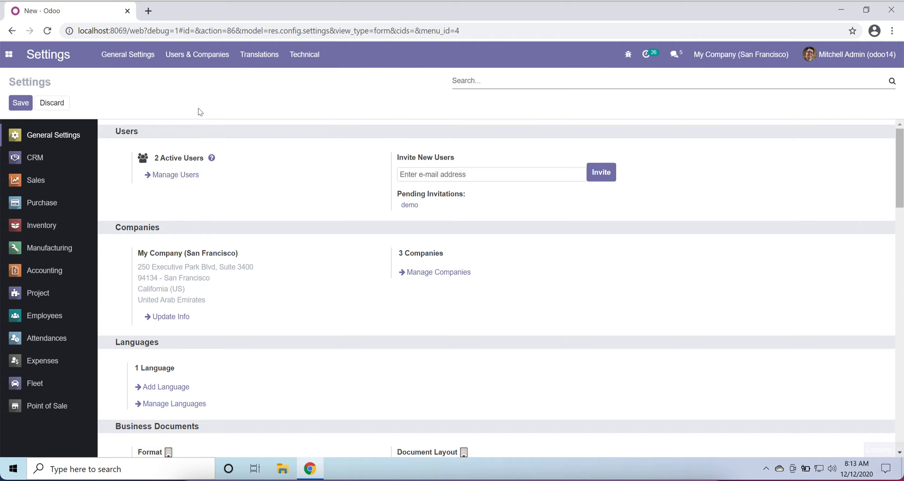
{"action": "left_click", "coordinate": [24, 102]}
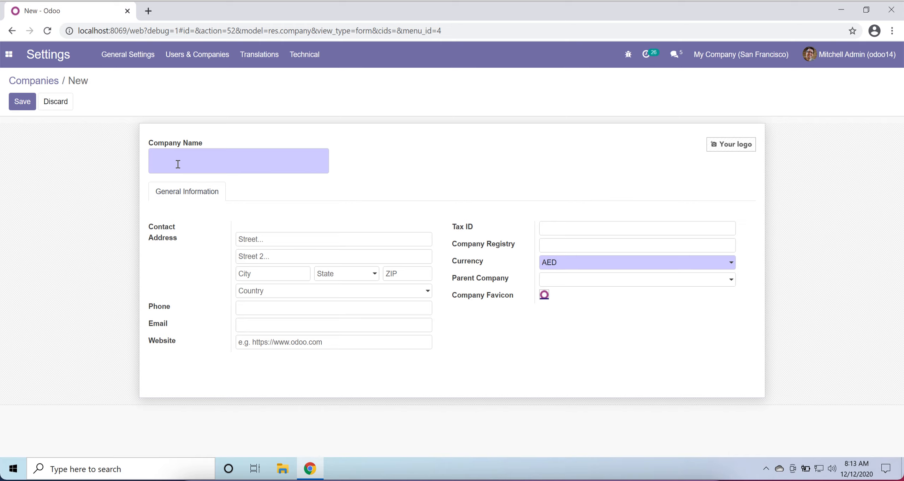
Step: Enter Testing Company as the company name, apply the testingcompany.com autocomplete suggestion and dismiss the credits notification
{"action": "type", "text": "esting Comp"}
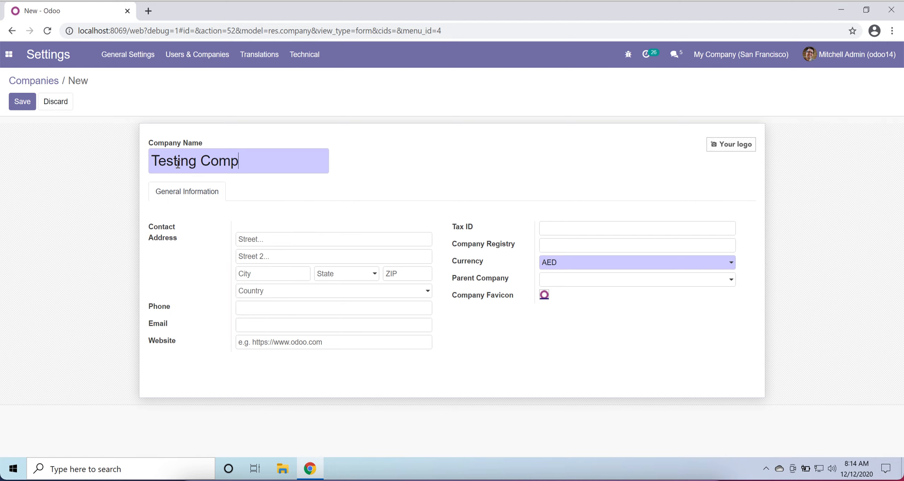
{"action": "type", "text": "any"}
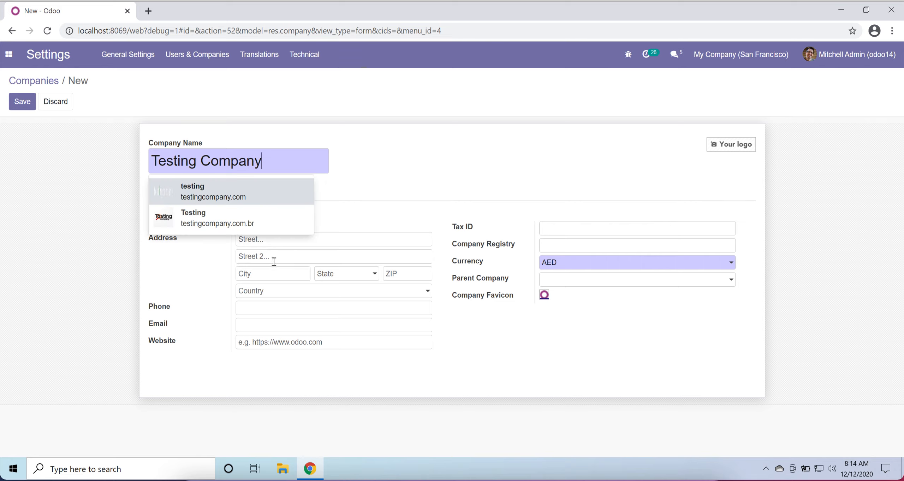
{"action": "left_click", "coordinate": [251, 197]}
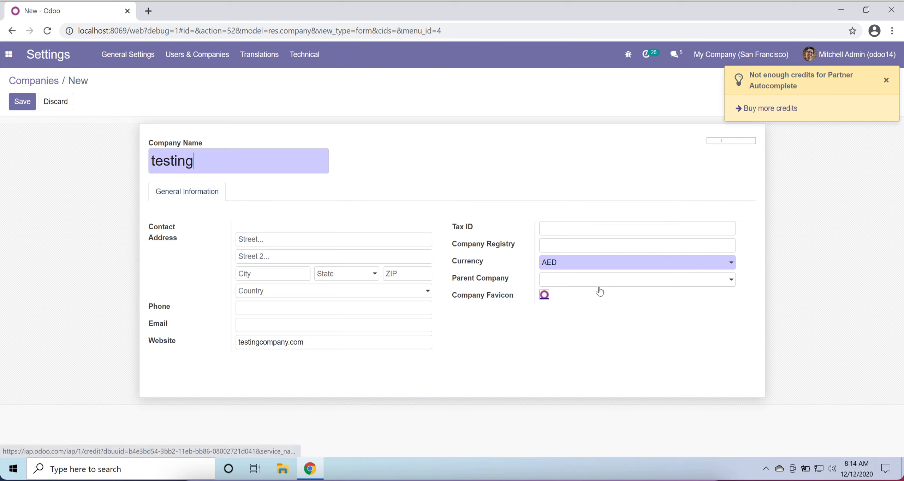
{"action": "left_click", "coordinate": [885, 81]}
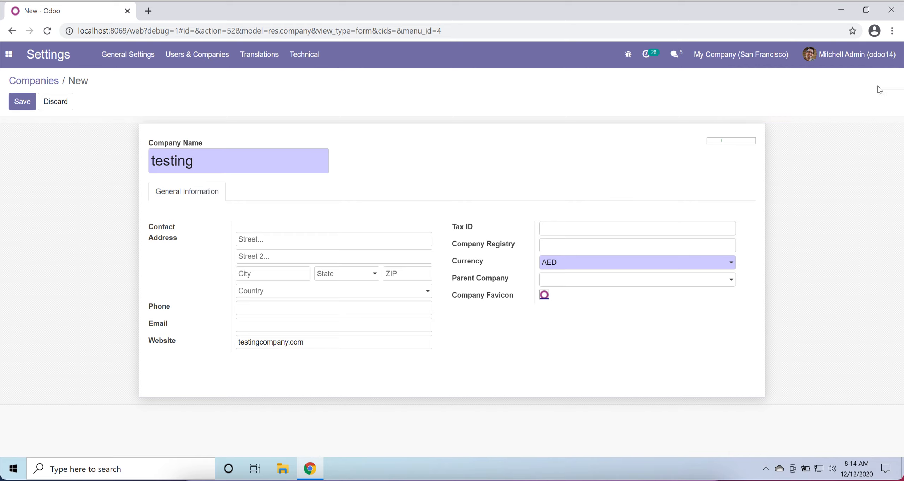
Step: Replace the autocompleted company name with "Testing company" without applying any of the suggested companies
{"action": "double_click", "coordinate": [263, 157]}
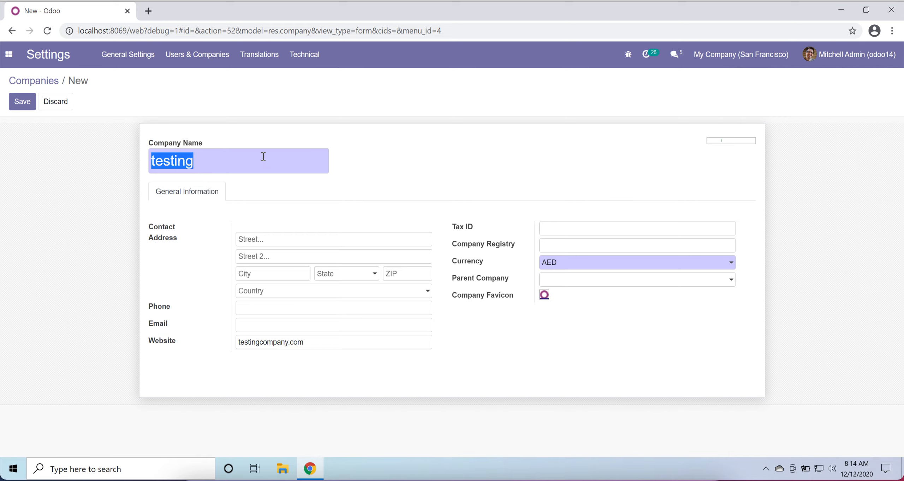
{"action": "left_click", "coordinate": [263, 156]}
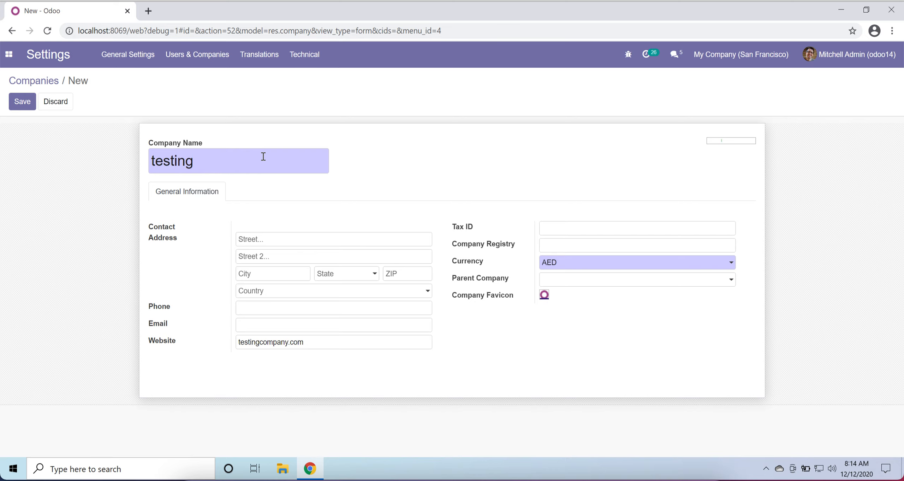
{"action": "key", "text": "BackSpace"}
{"action": "key", "text": "BackSpace"}
{"action": "key", "text": "BackSpace"}
{"action": "key", "text": "BackSpace"}
{"action": "key", "text": "BackSpace"}
{"action": "key", "text": "BackSpace"}
{"action": "key", "text": "BackSpace"}
{"action": "type", "text": "Test"}
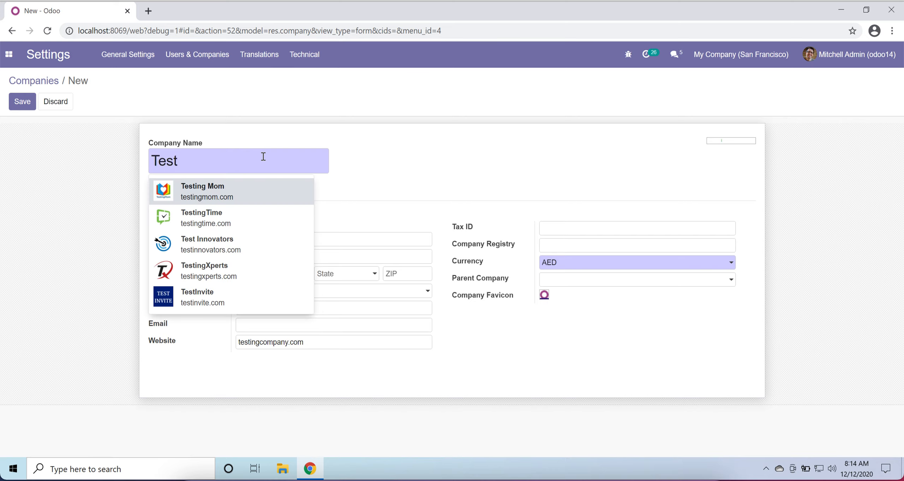
{"action": "type", "text": "ing company"}
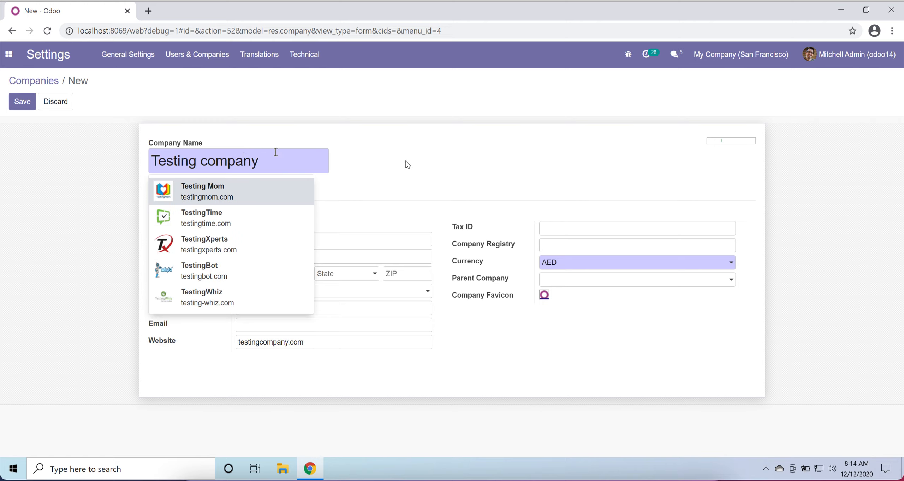
{"action": "left_click", "coordinate": [420, 171]}
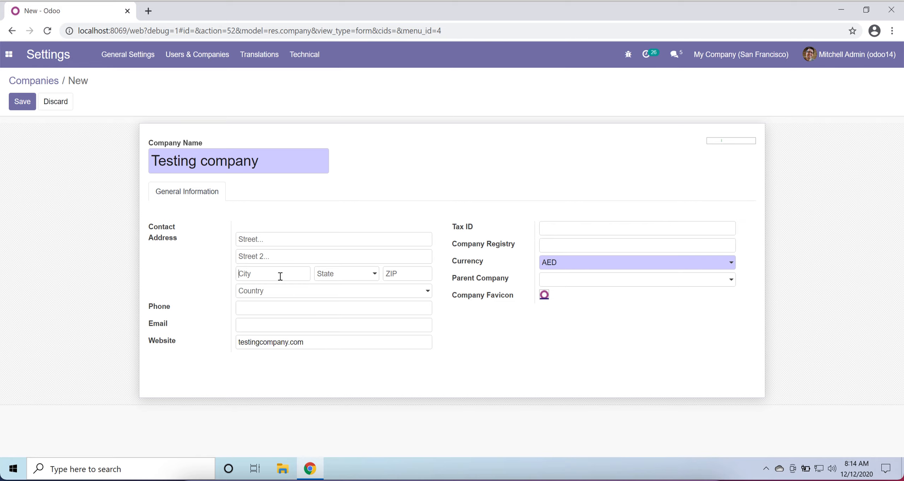
Step: Fill in the company address with city Abu Dhabi, country United Arab Emirates and state Abu Dhabi (AE)
{"action": "type", "text": "Abu"}
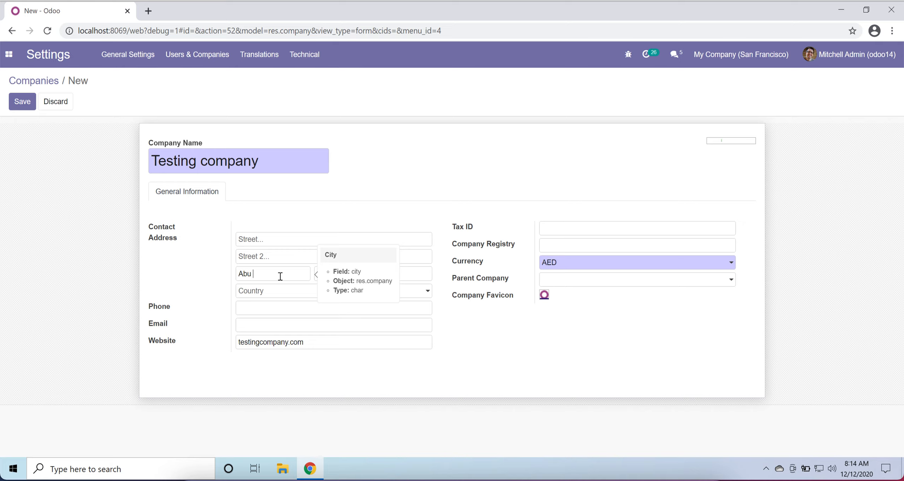
{"action": "type", "text": " DHa"}
{"action": "type", "text": "abi"}
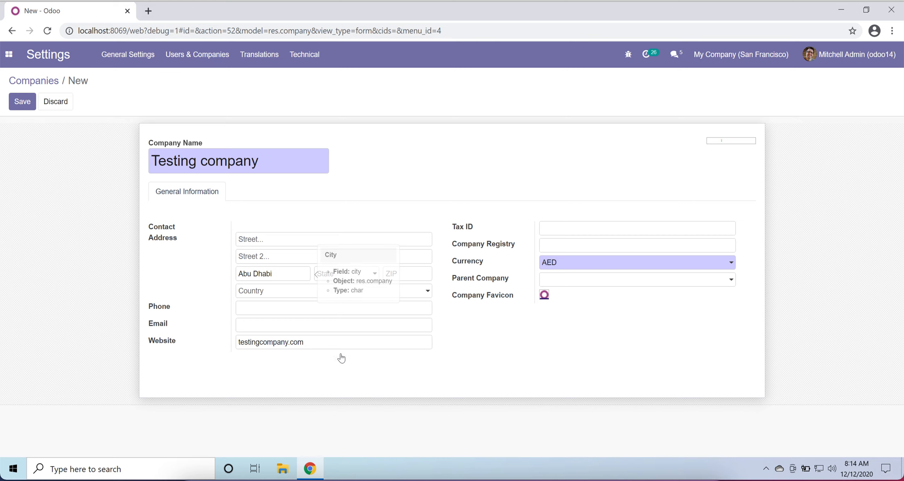
{"action": "left_click", "coordinate": [355, 280]}
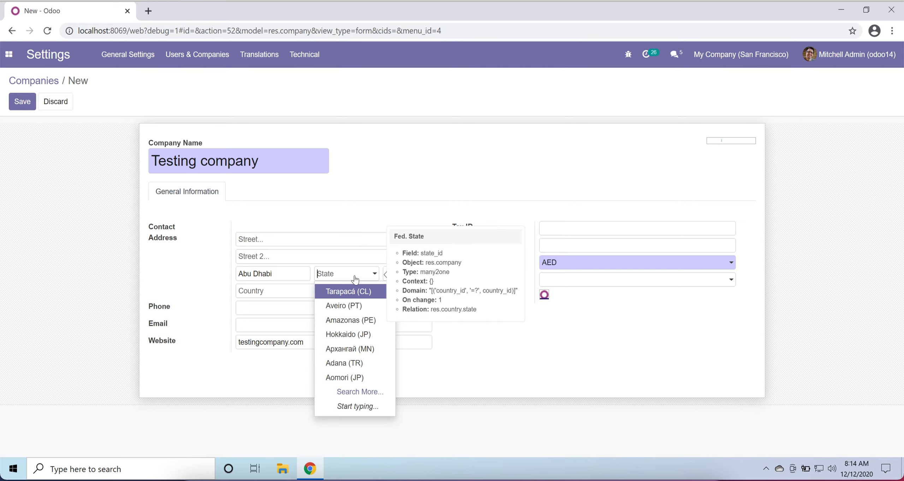
{"action": "left_click", "coordinate": [262, 301]}
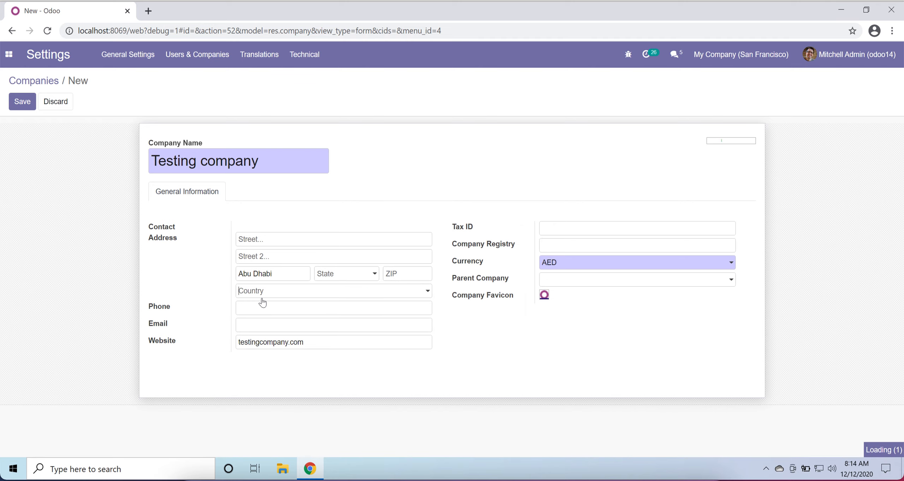
{"action": "type", "text": "uni"}
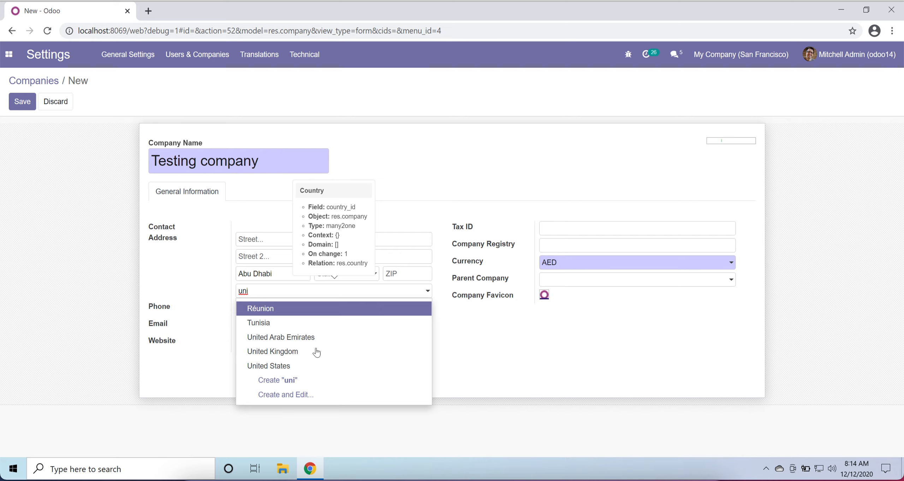
{"action": "left_click", "coordinate": [322, 340]}
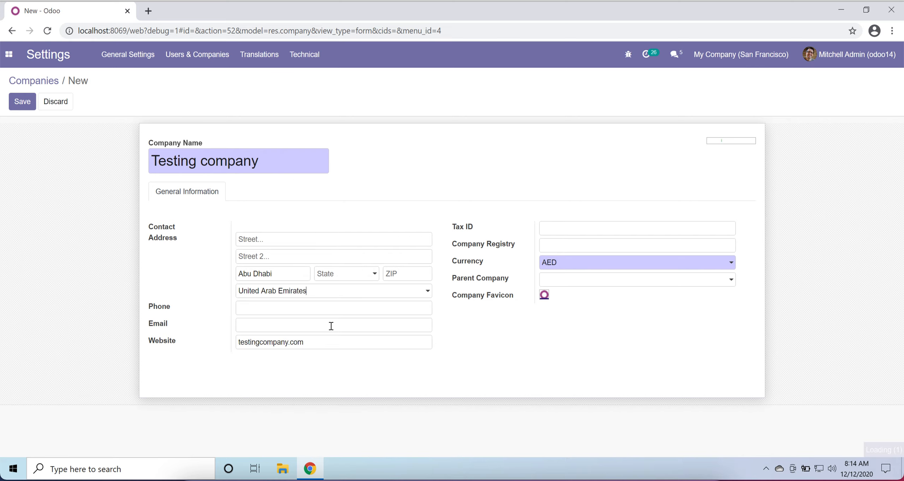
{"action": "left_click", "coordinate": [372, 274]}
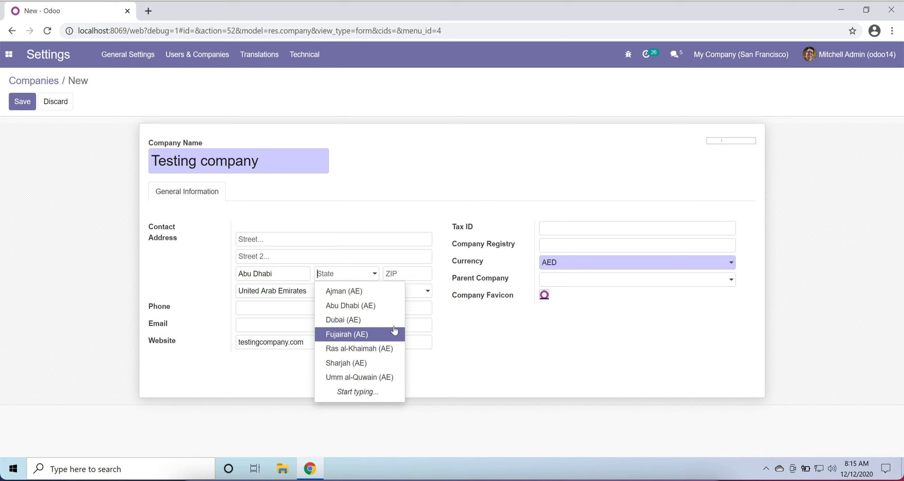
{"action": "left_click", "coordinate": [370, 307]}
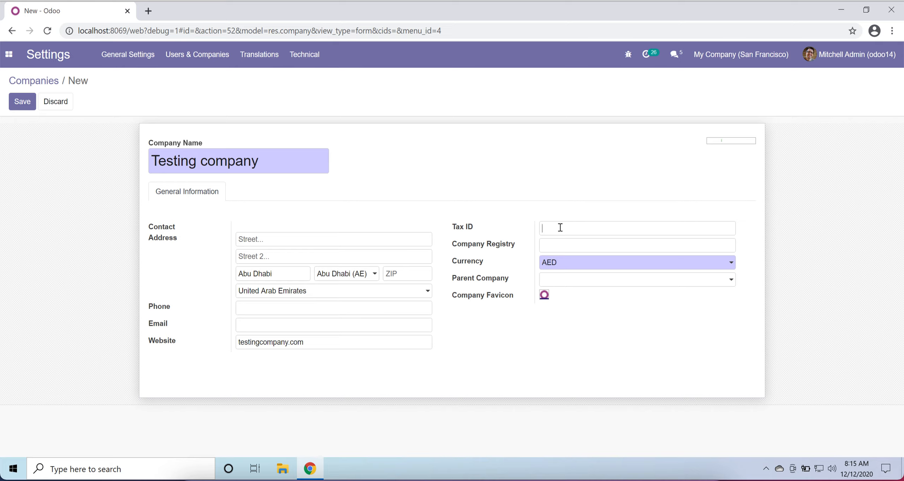
Step: Enter the company's tax ID and save the new company record without a parent company
{"action": "type", "text": "234567890123"}
{"action": "left_click", "coordinate": [567, 283]}
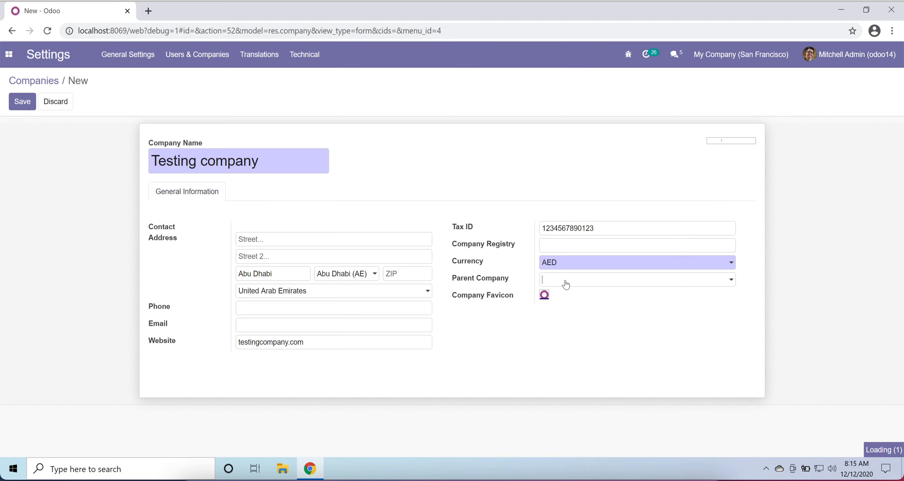
{"action": "left_click", "coordinate": [468, 378]}
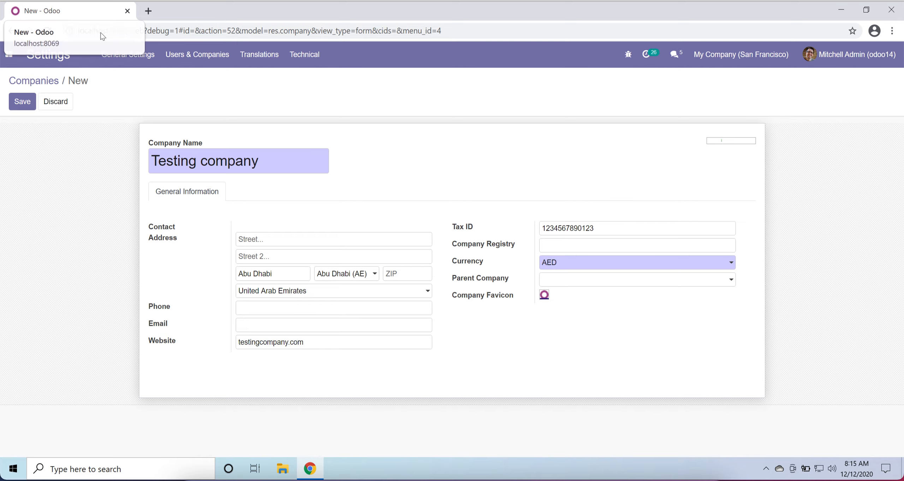
{"action": "mouse_move", "coordinate": [725, 140]}
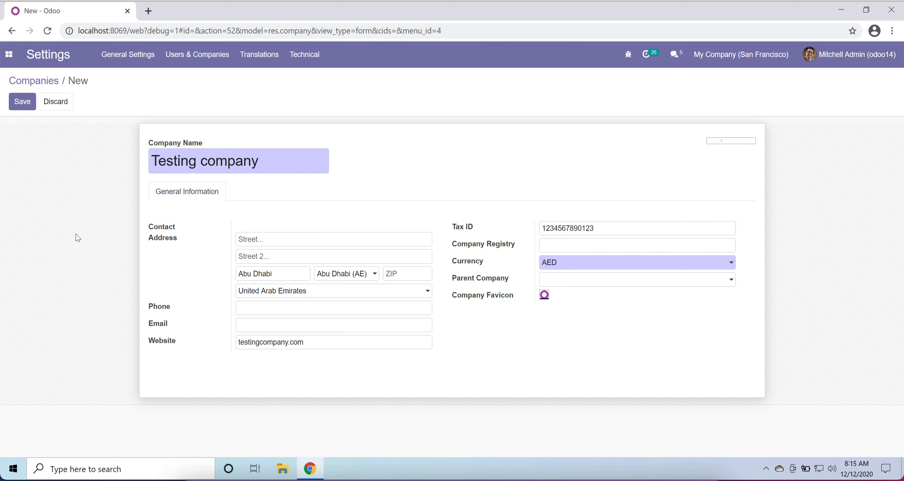
{"action": "left_click", "coordinate": [25, 103]}
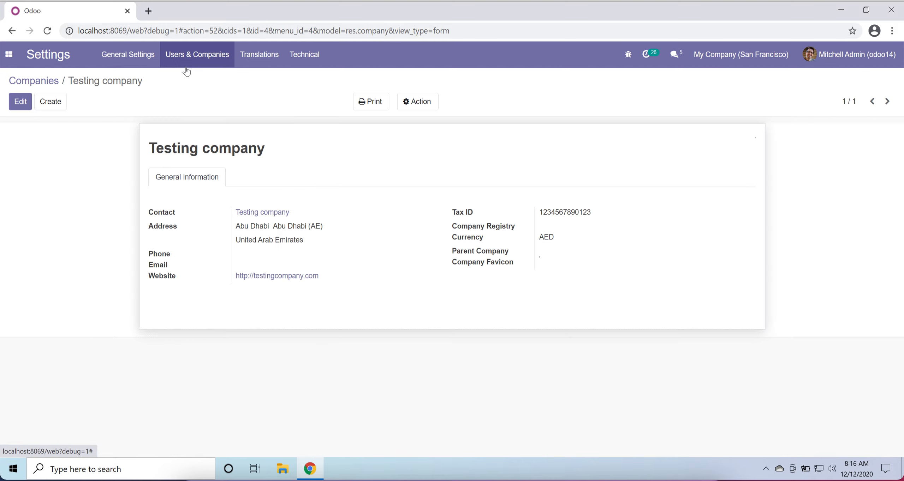
Step: Show the available entries under Users & Companies
{"action": "left_click", "coordinate": [202, 66]}
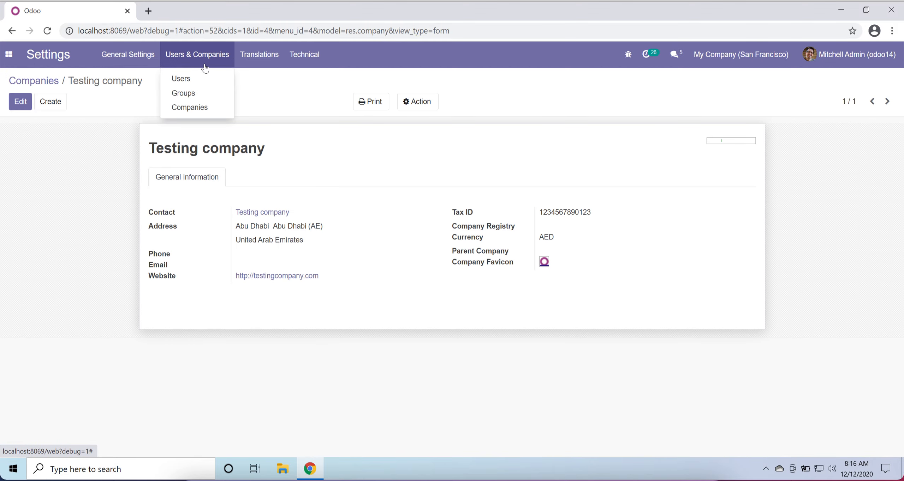